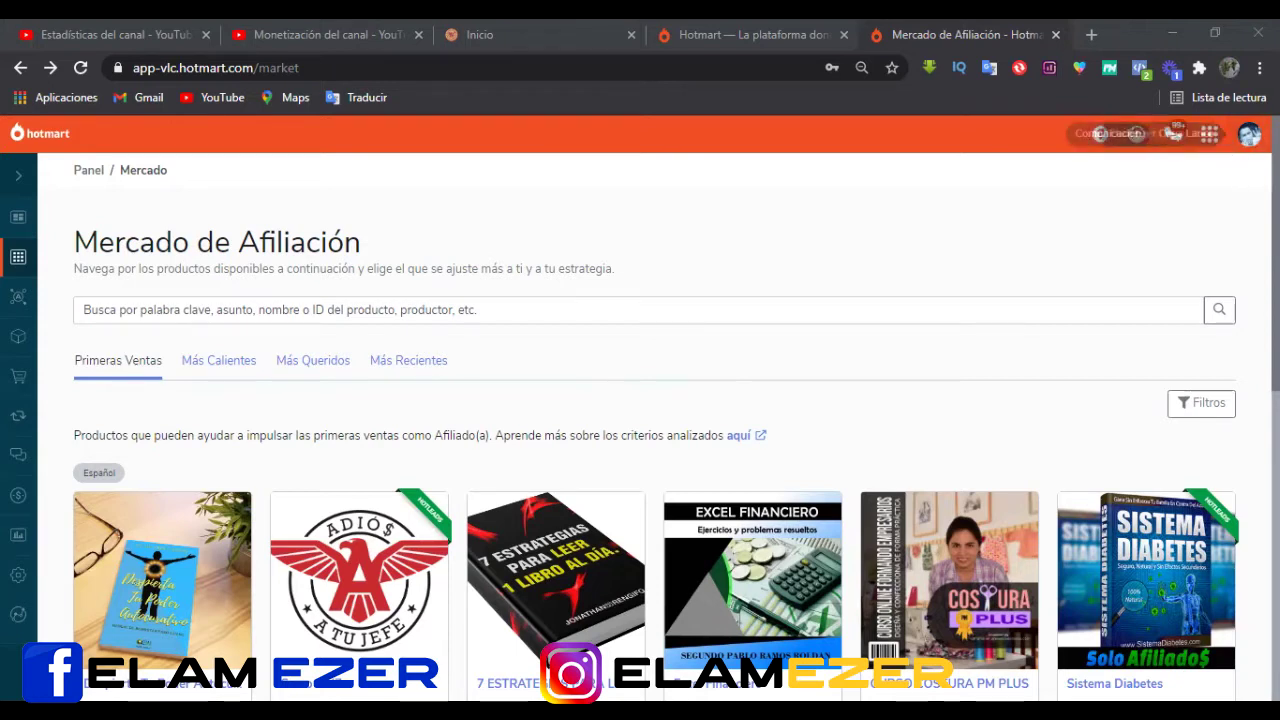
Open the account settings and go to Datos Financieros, showing the HotPay and Payoneer sections.
click(1249, 134)
click(1206, 180)
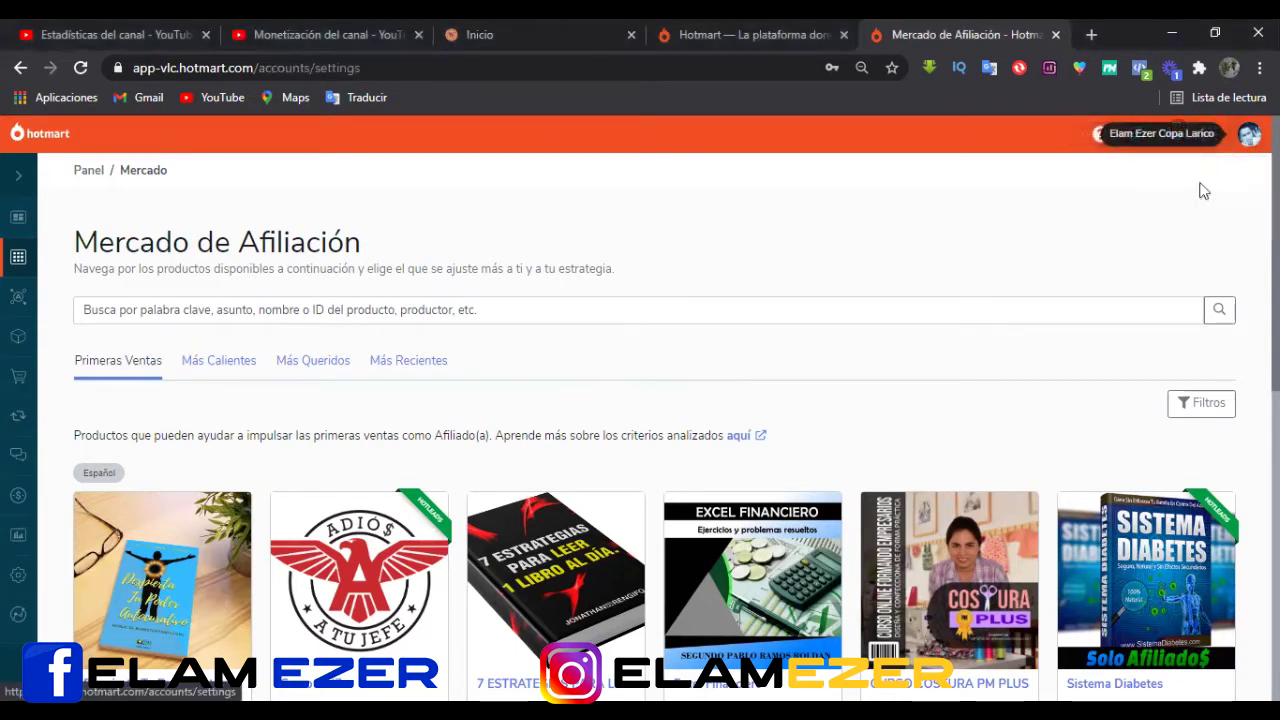
click(290, 287)
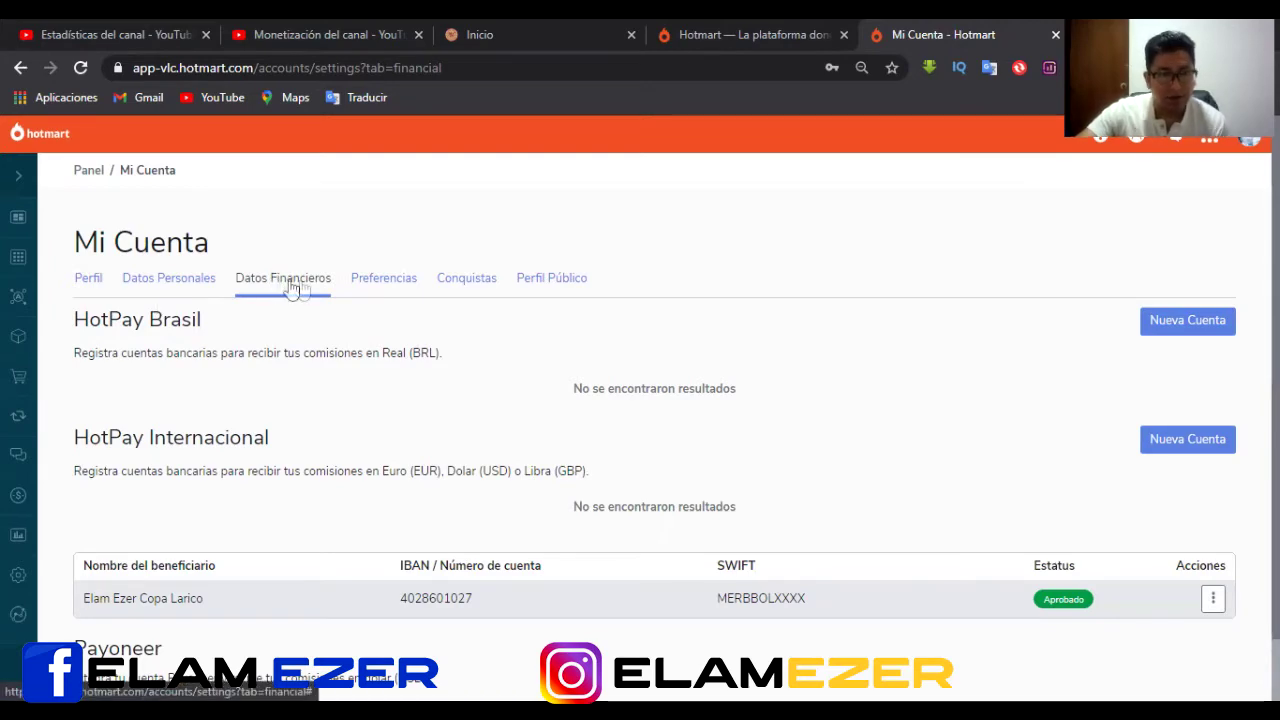
scroll(830, 462, down, 1)
scroll(640, 468, up, 1)
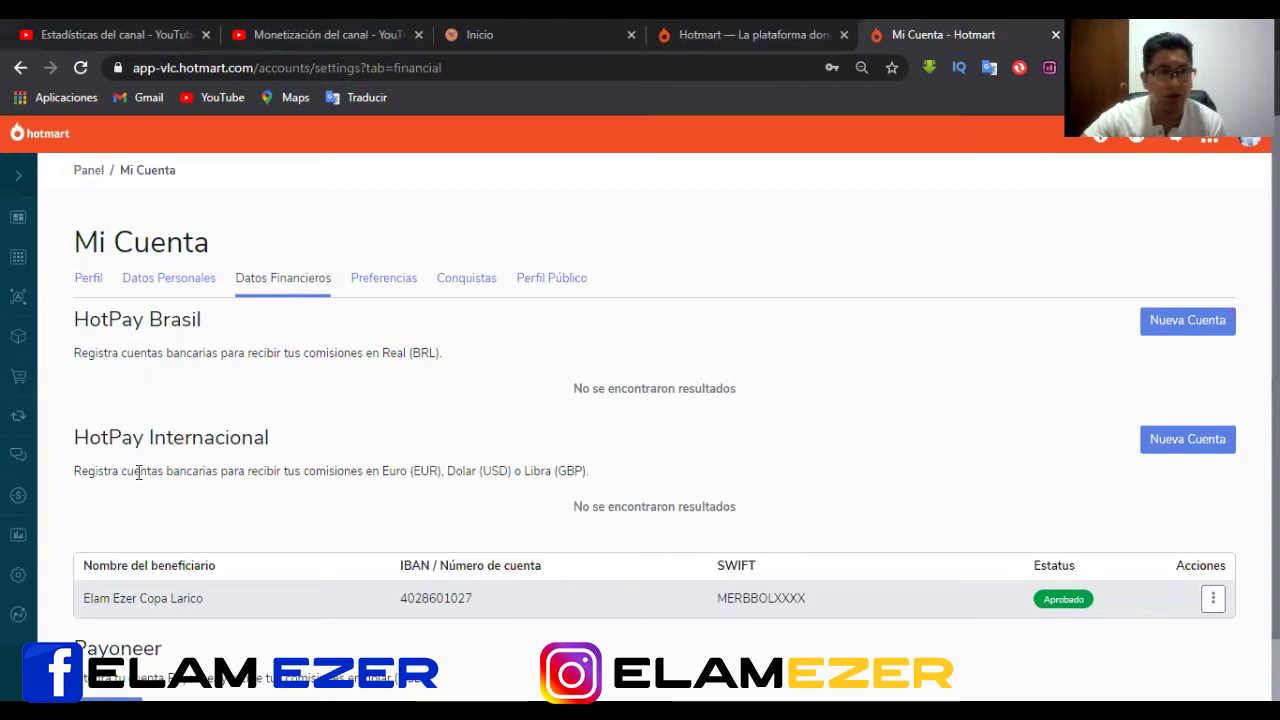
scroll(585, 448, down, 1)
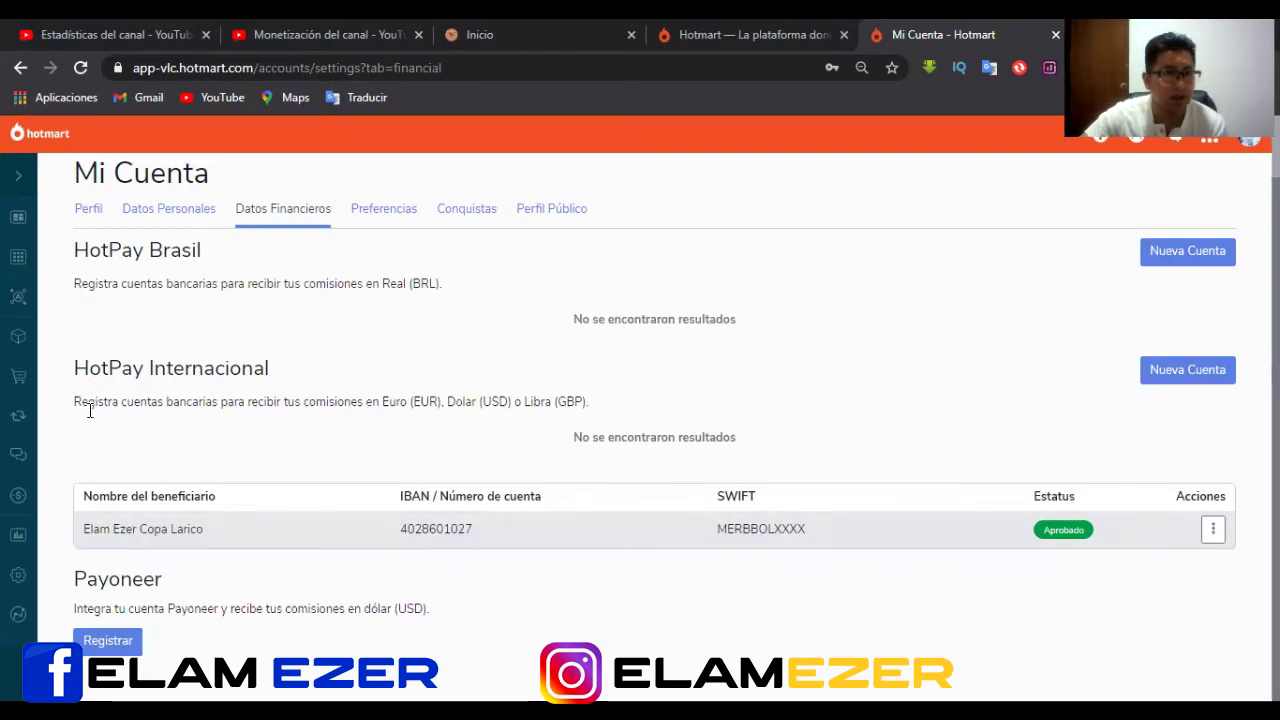
Highlight the HotPay Internacional description, part of the registered account number and its SWIFT code for review.
drag(77, 404, 372, 404)
click(466, 442)
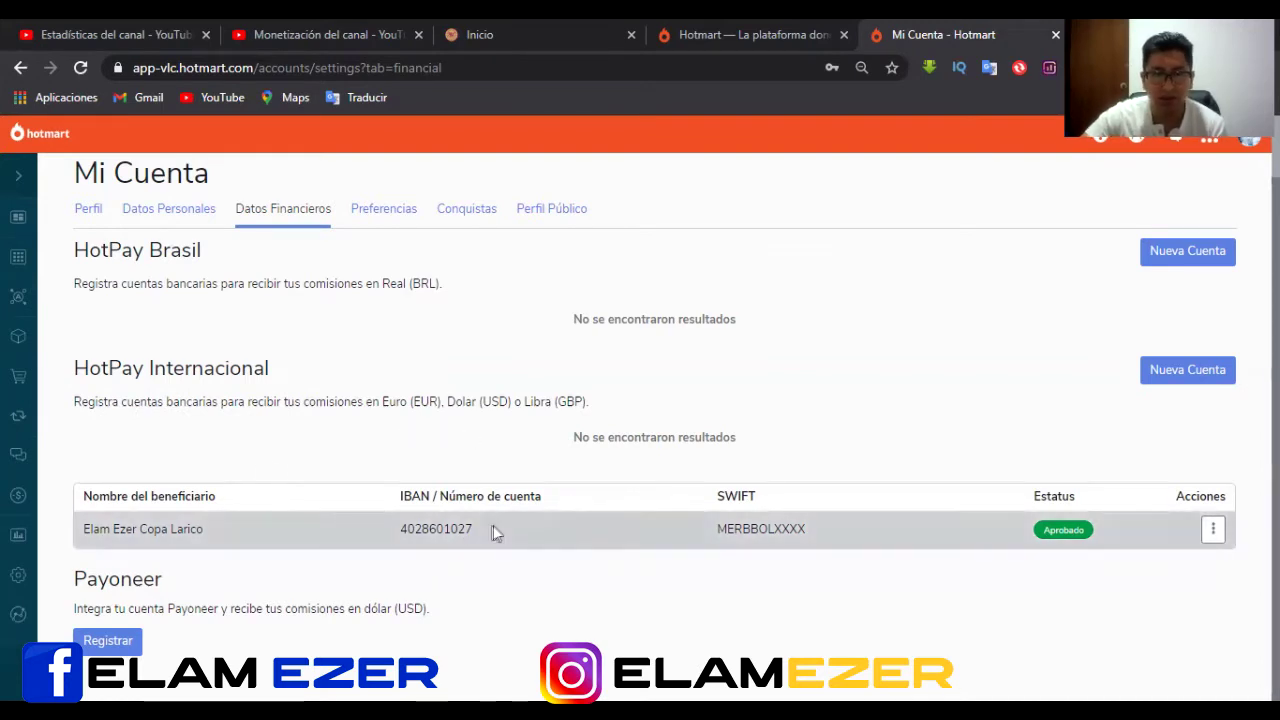
drag(474, 528, 446, 540)
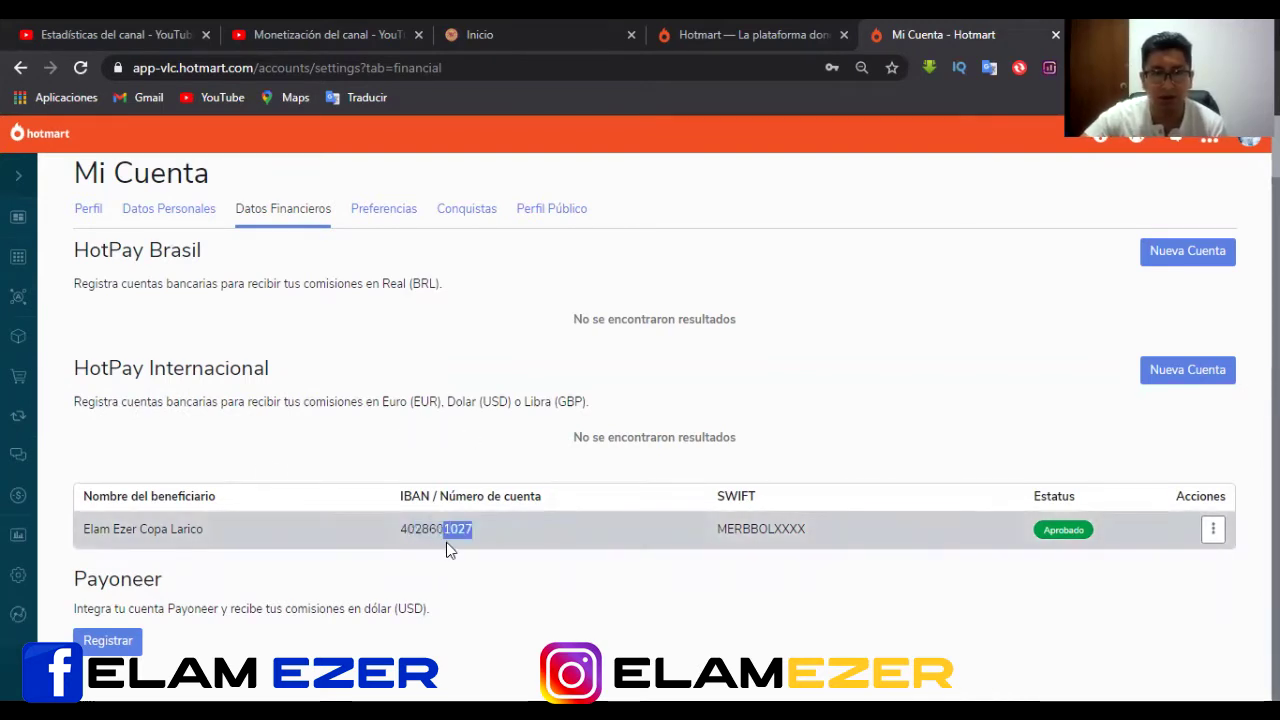
click(650, 500)
drag(716, 529, 815, 549)
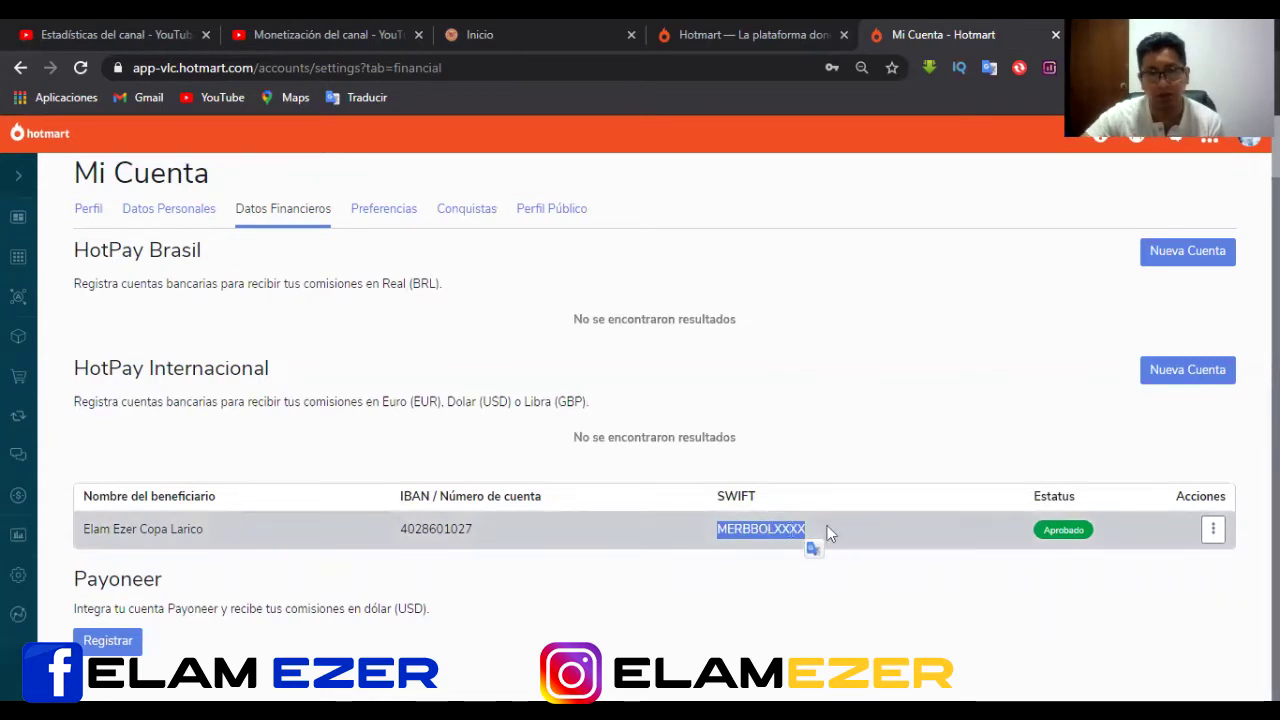
click(895, 465)
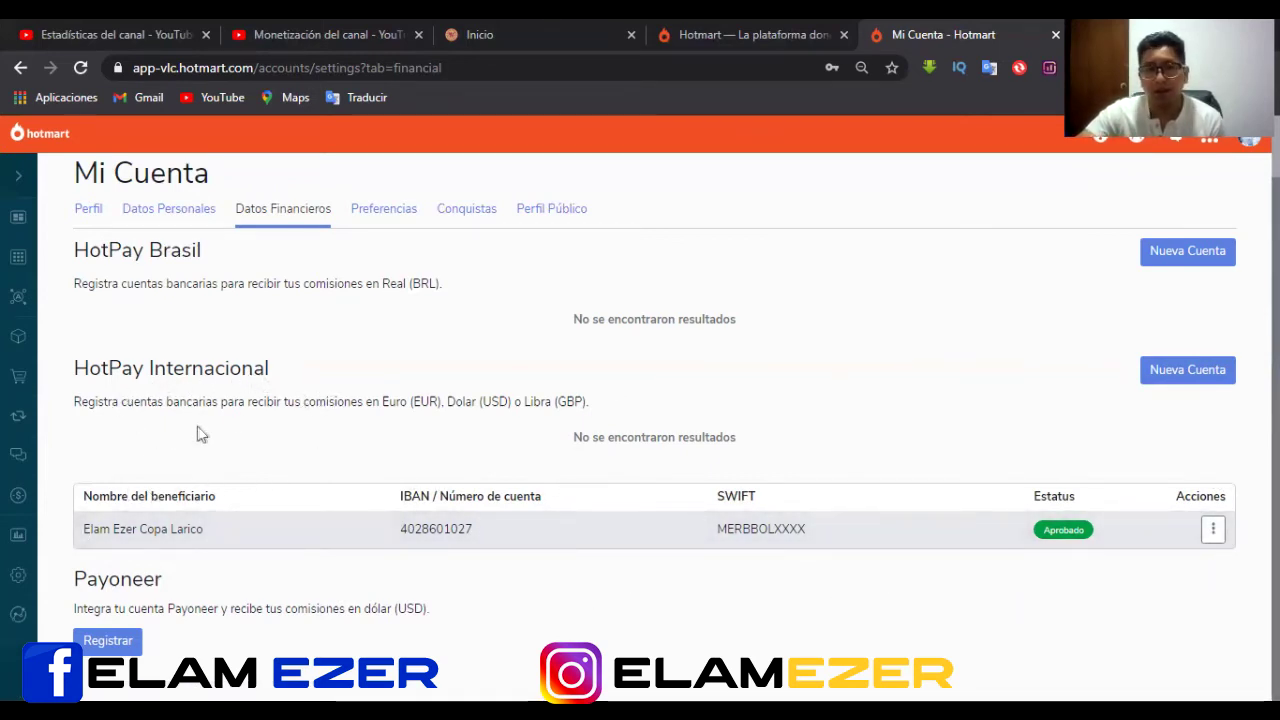
Start registering a new HotPay Internacional bank account and place the cursor in the beneficiary name field.
click(1168, 370)
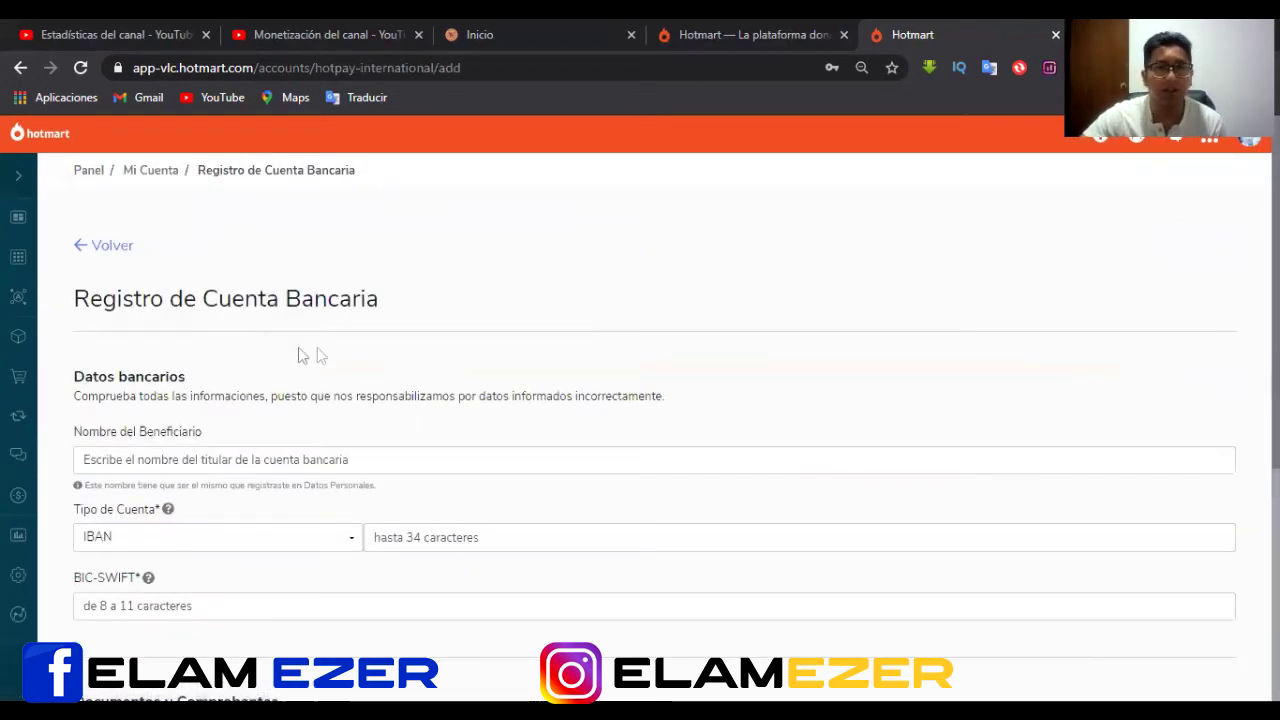
scroll(612, 345, down, 1)
click(176, 367)
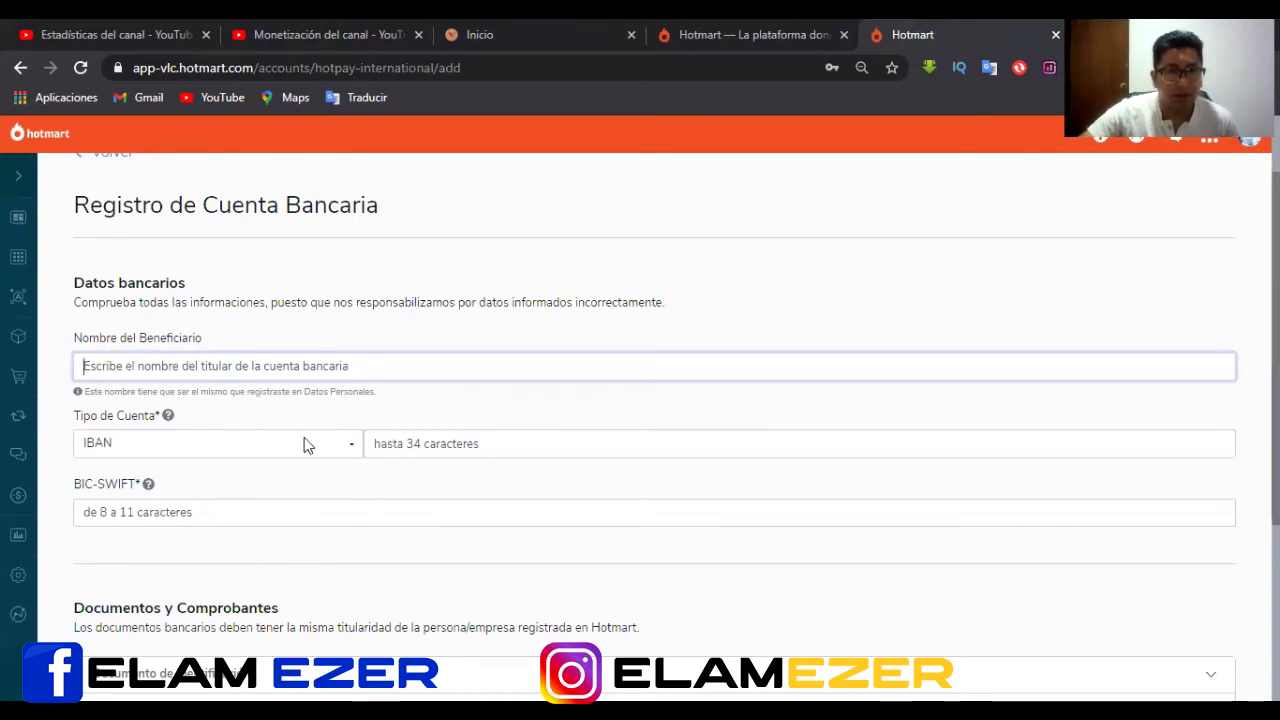
Set the account type to Número de Cuenta and visit the empty account number and BIC-SWIFT fields.
click(350, 445)
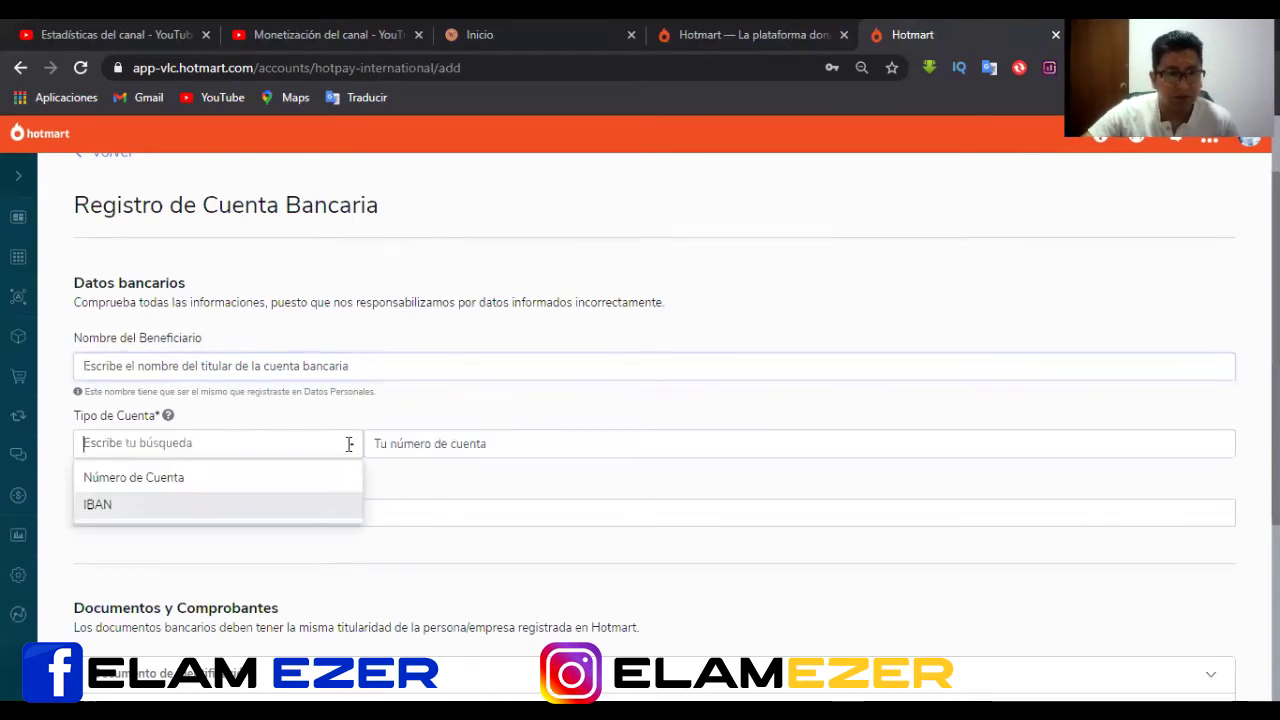
click(268, 480)
key(Down)
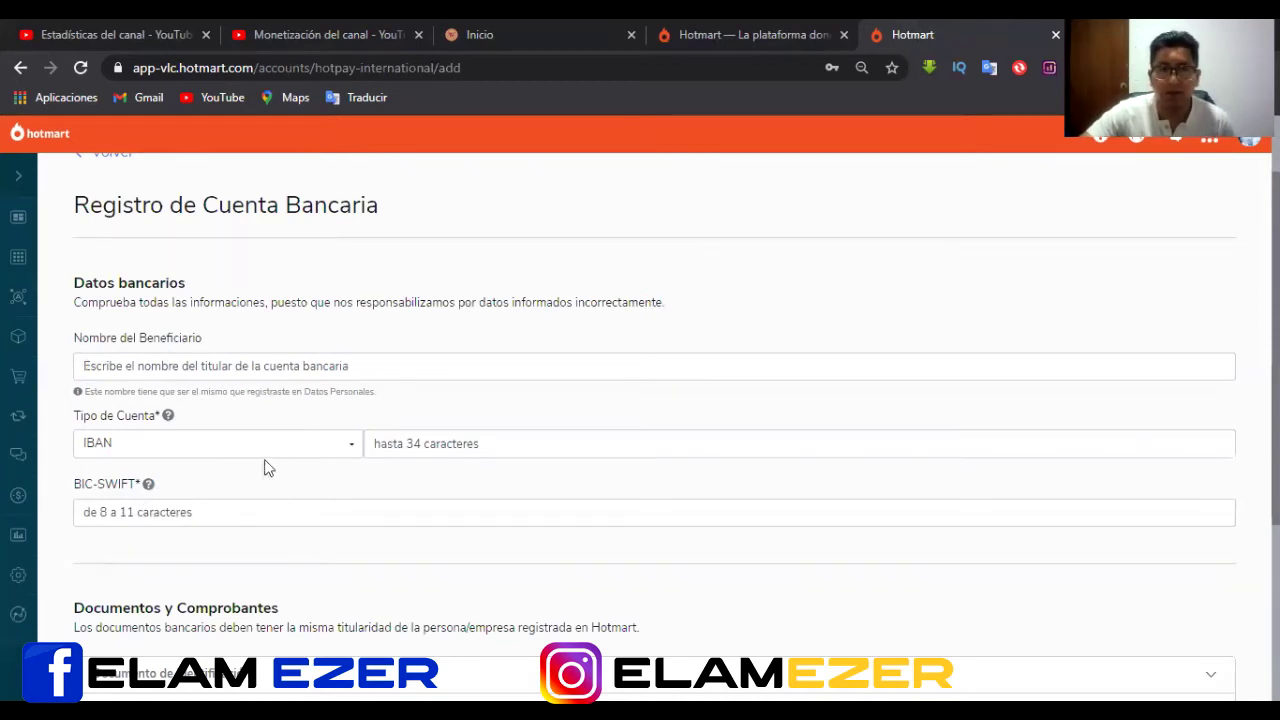
click(438, 443)
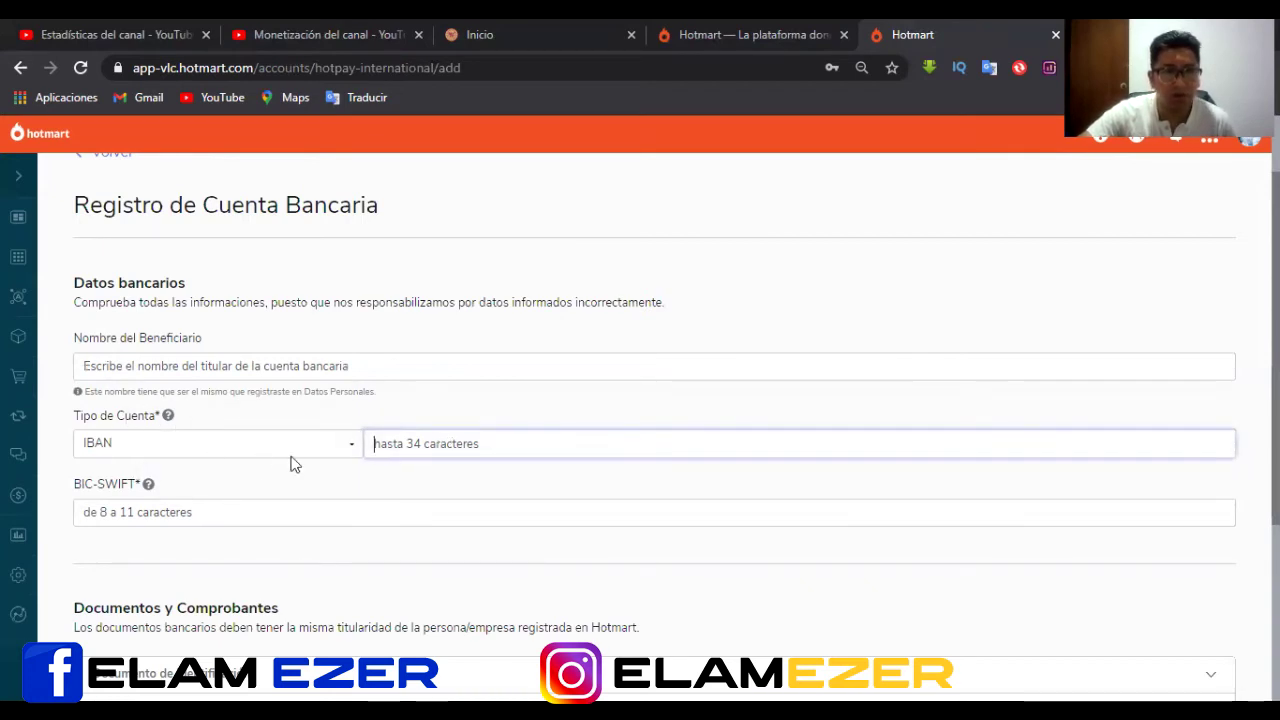
click(351, 443)
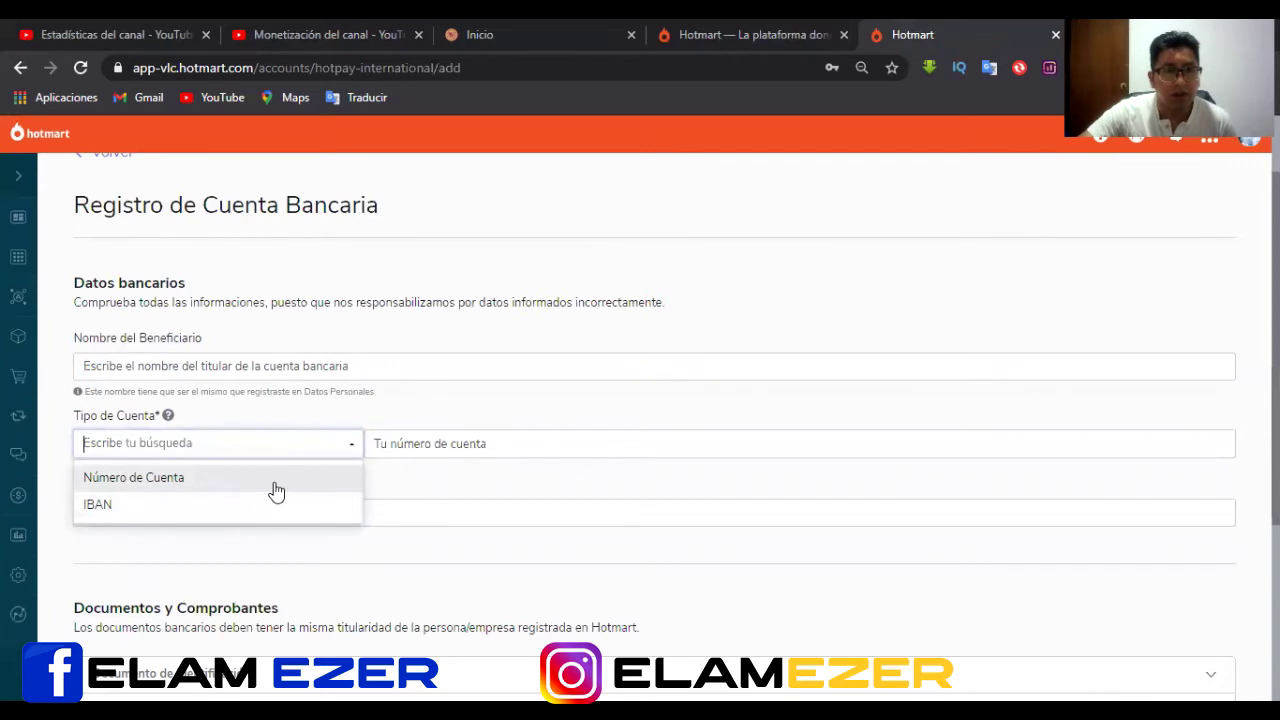
click(276, 488)
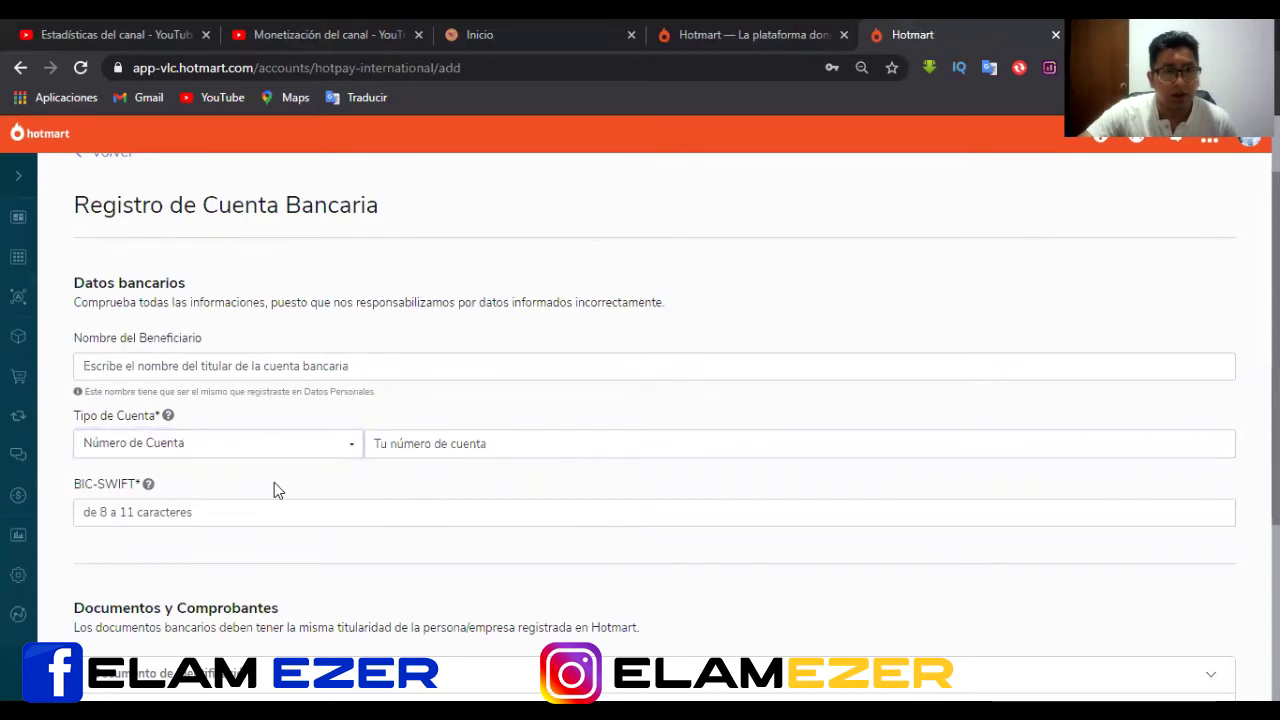
click(483, 441)
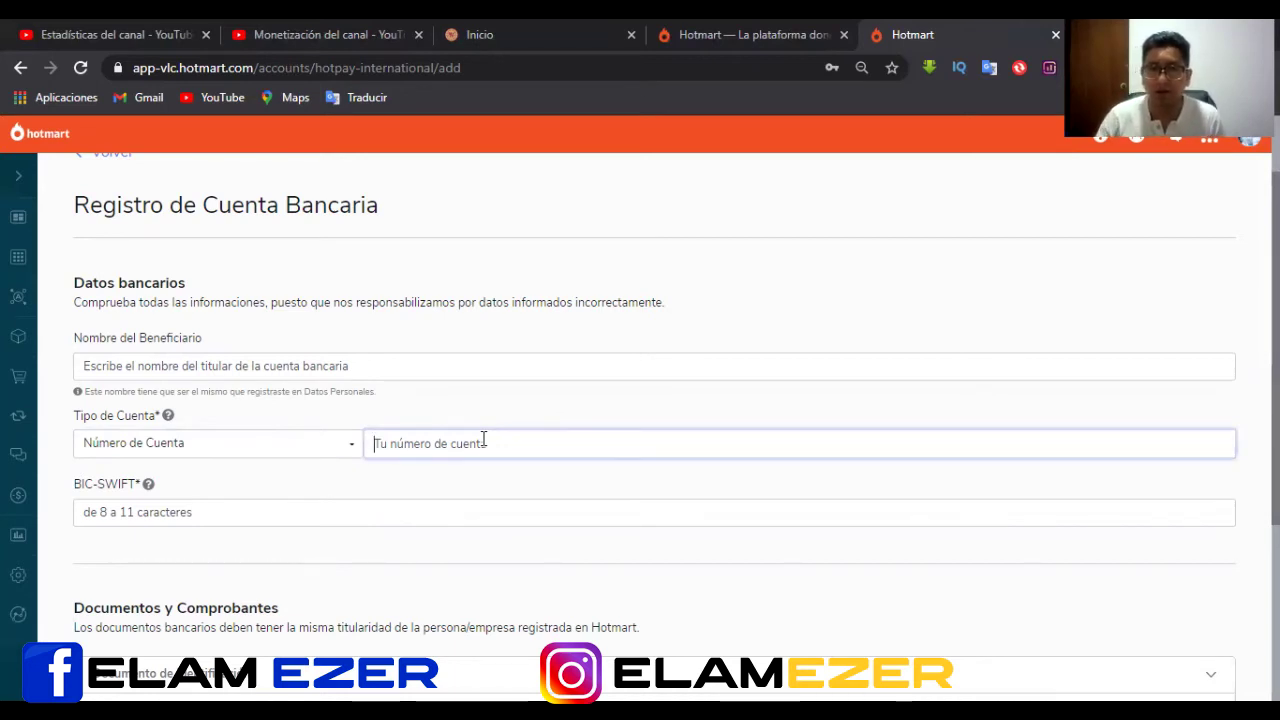
click(176, 516)
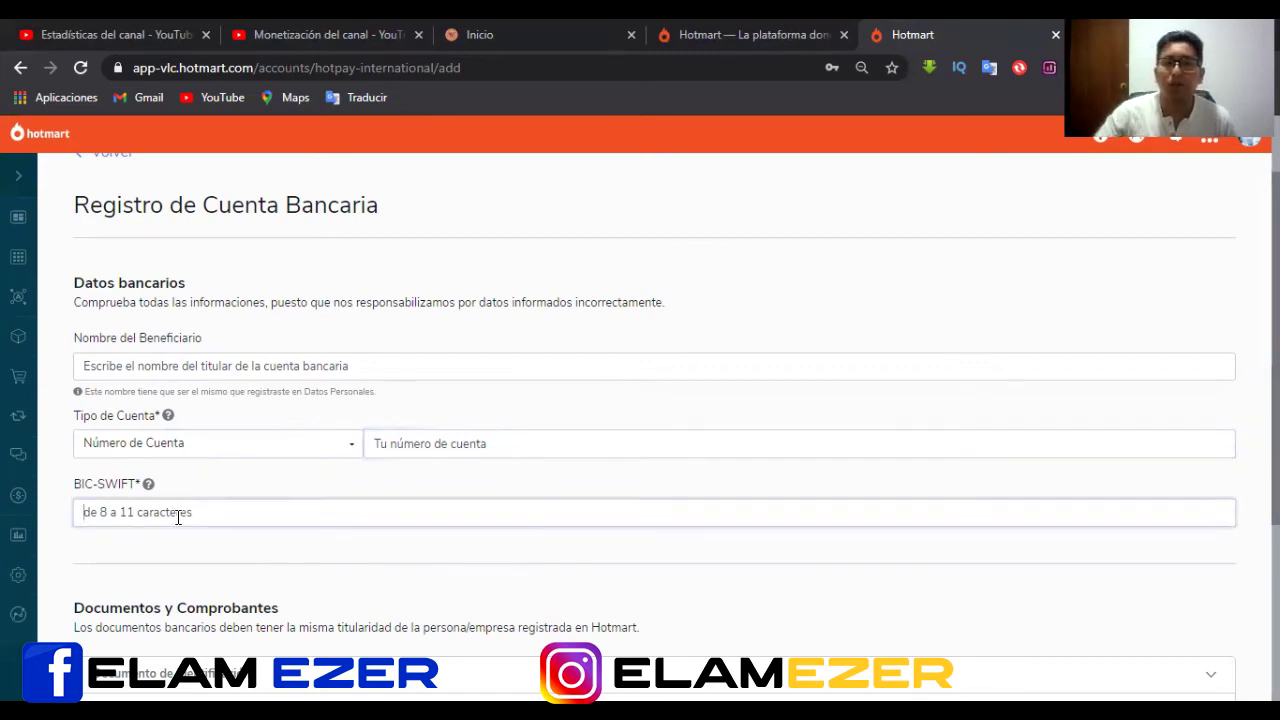
Go back to the financial data page and highlight the registered account's SWIFT code.
click(20, 70)
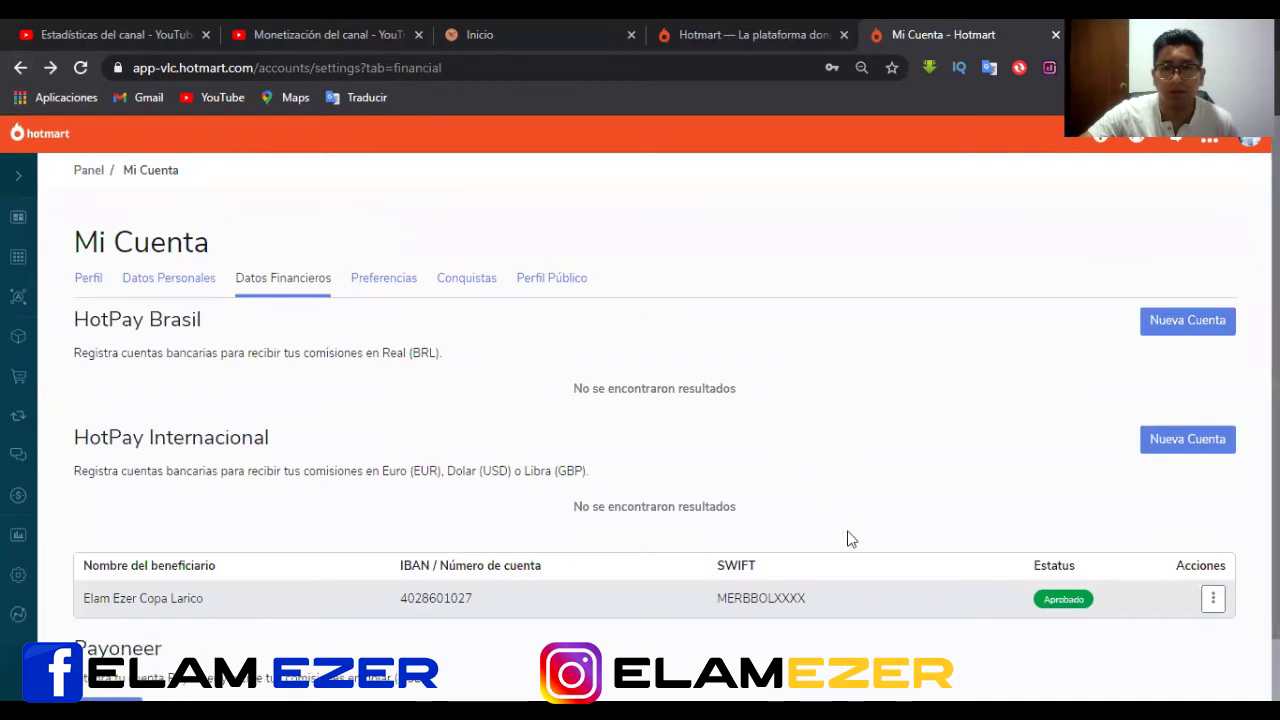
drag(717, 598, 806, 612)
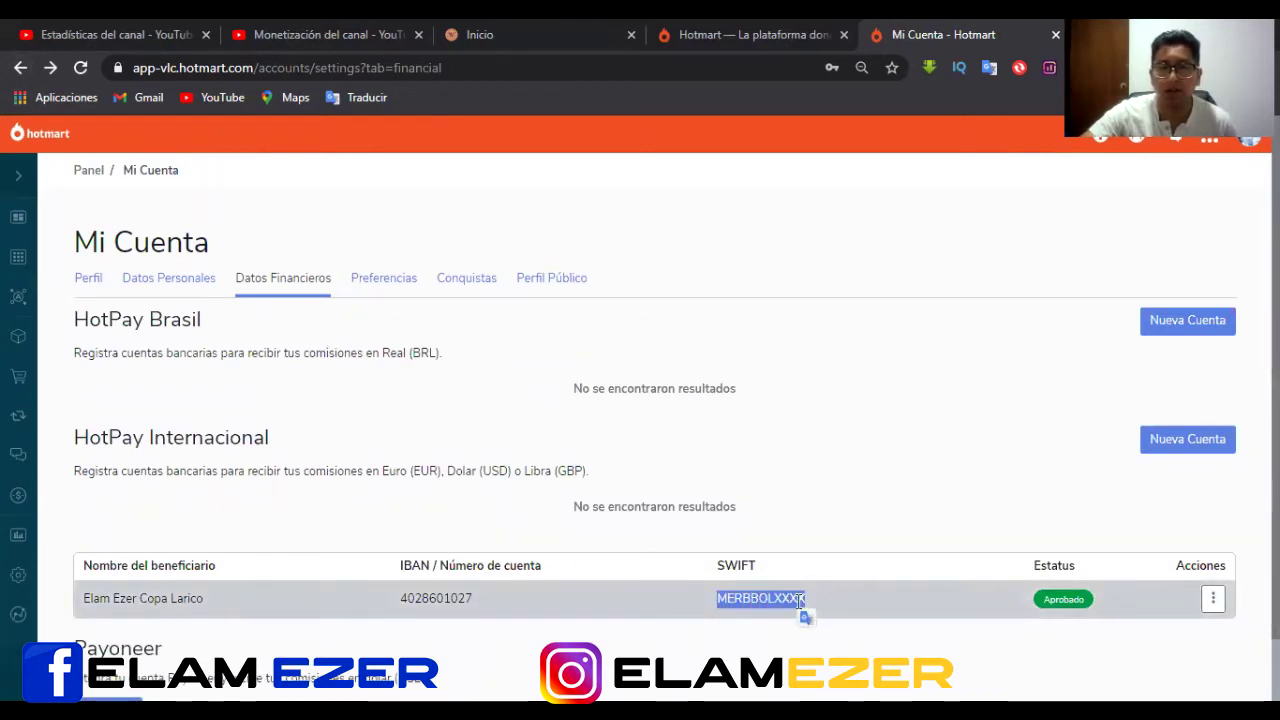
drag(800, 601, 787, 609)
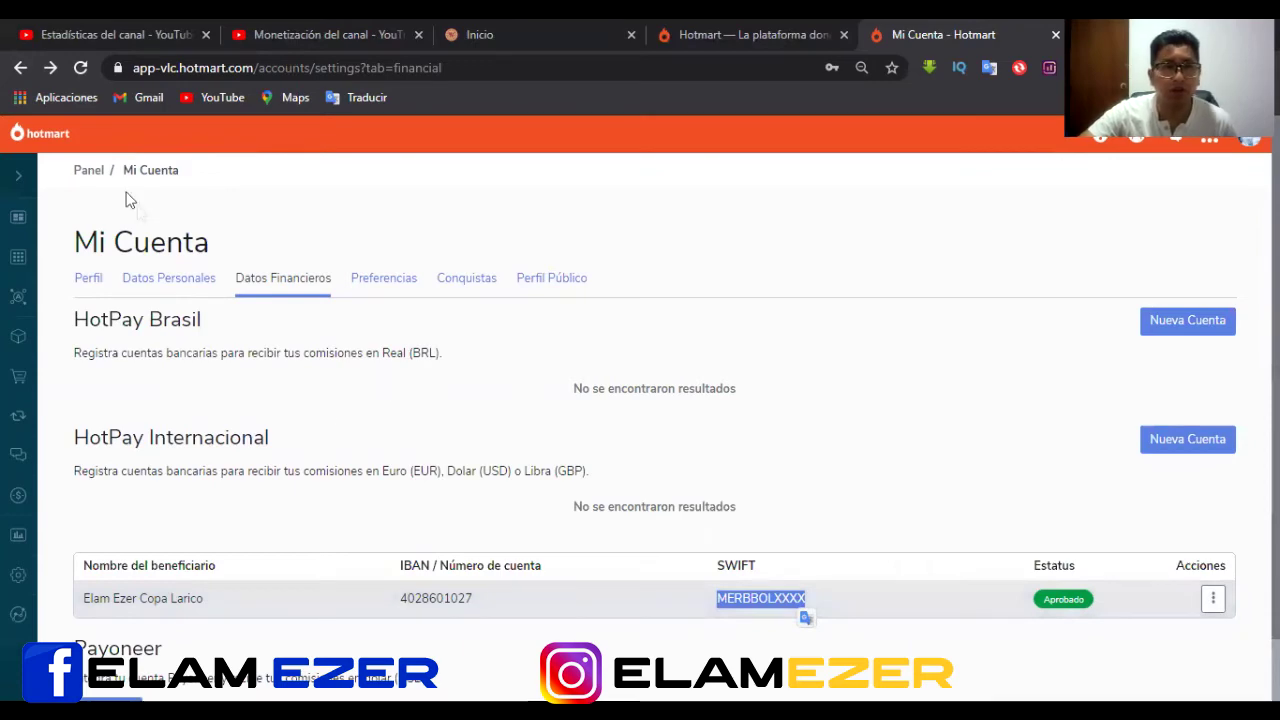
Return to the bank account registration form and place the cursor in the BIC-SWIFT field.
click(53, 68)
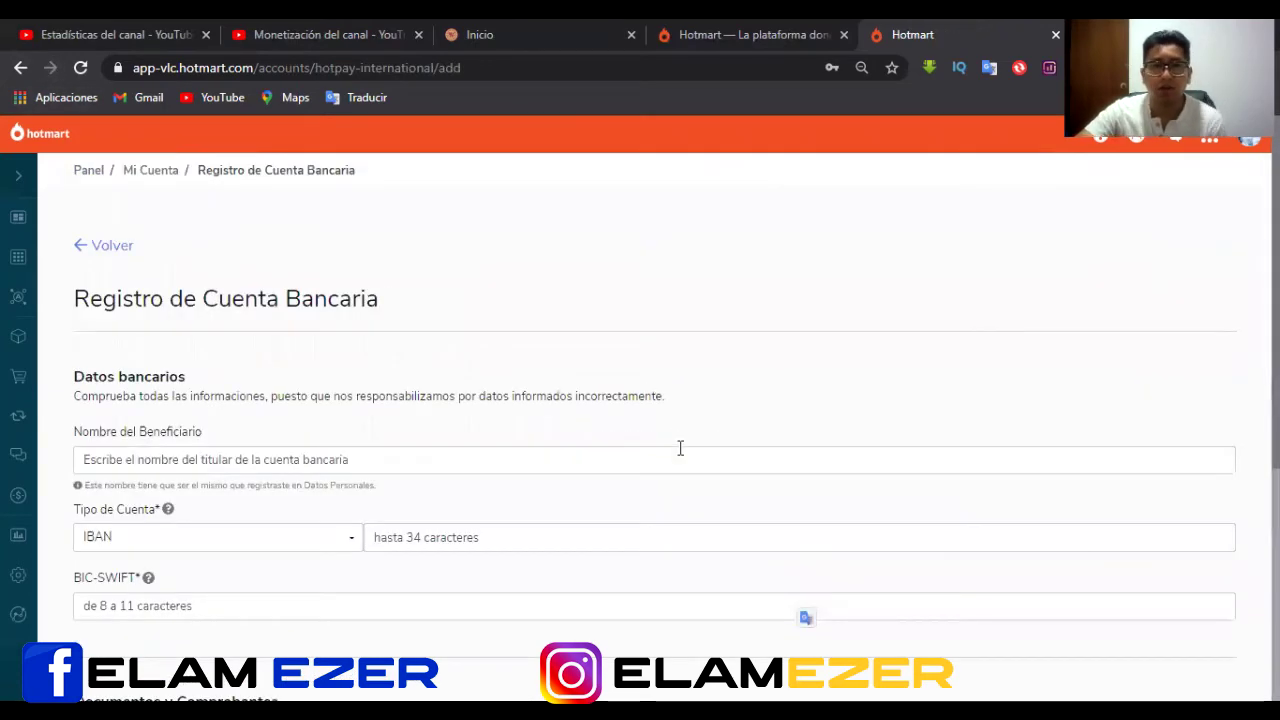
scroll(716, 461, down, 2)
click(262, 413)
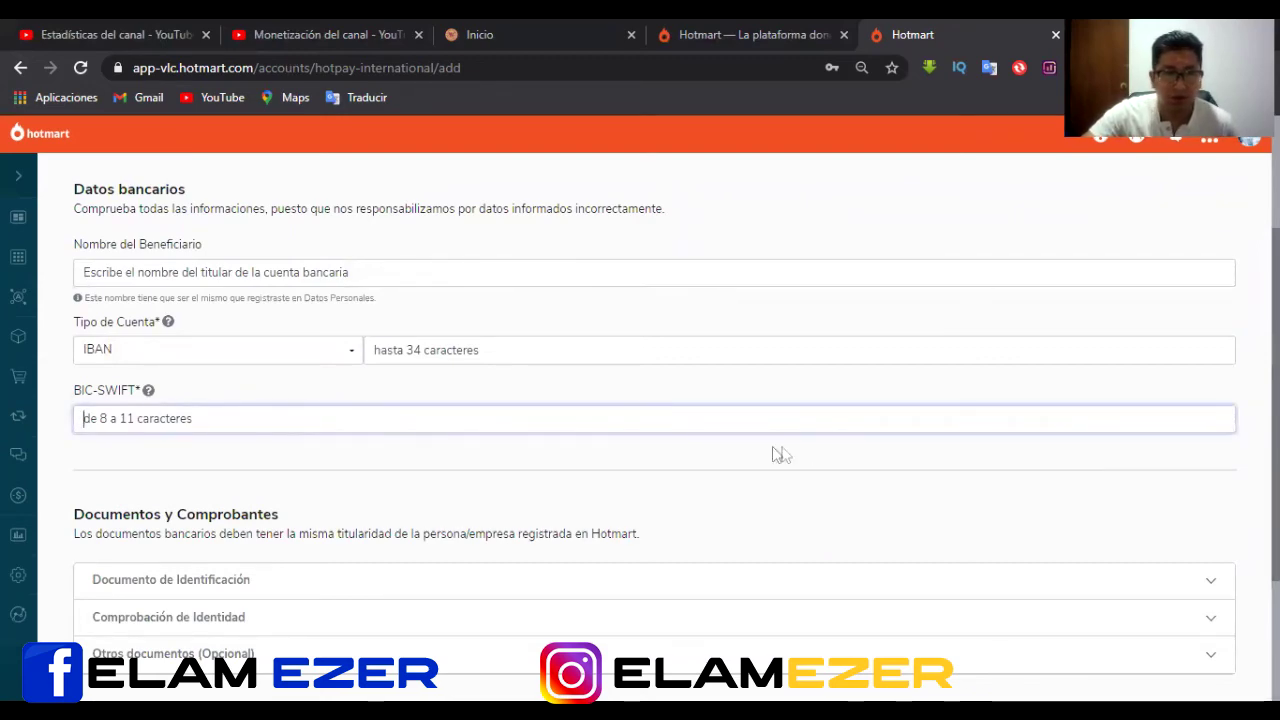
Expand the Documento de Identificación section and choose Documento de Identidad as the document type.
scroll(650, 406, down, 1)
scroll(650, 406, down, 2)
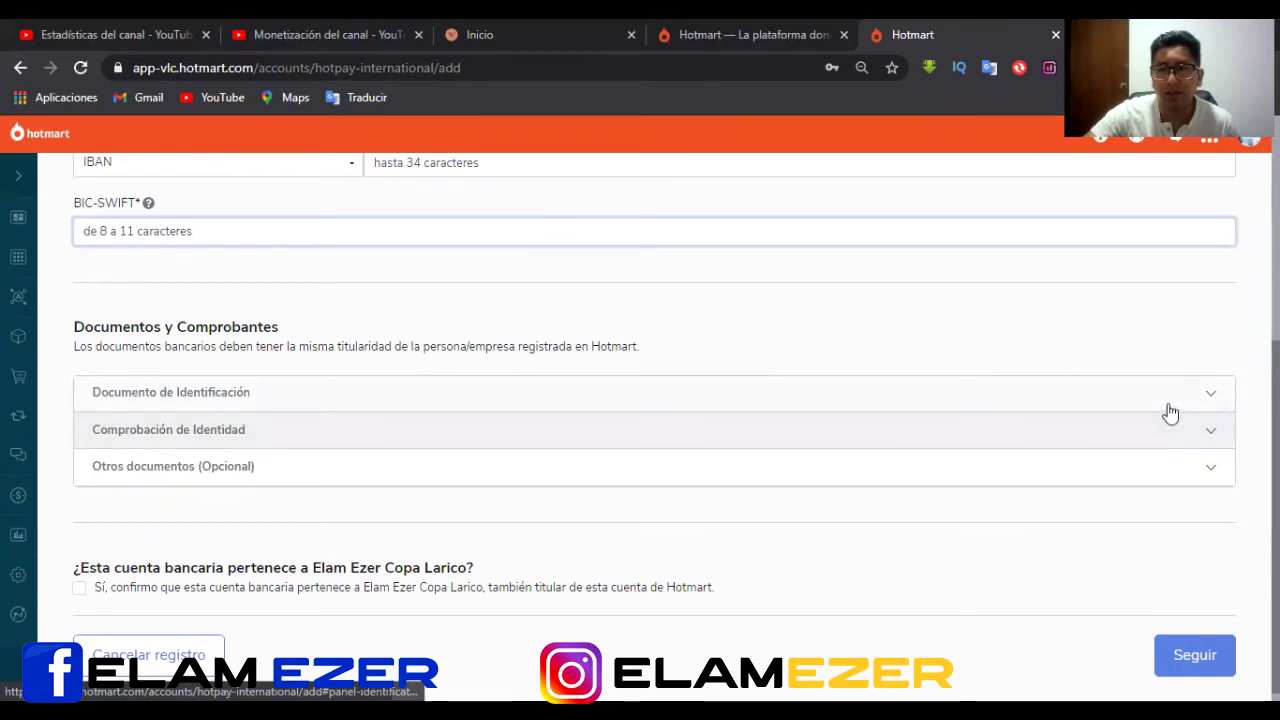
click(1205, 396)
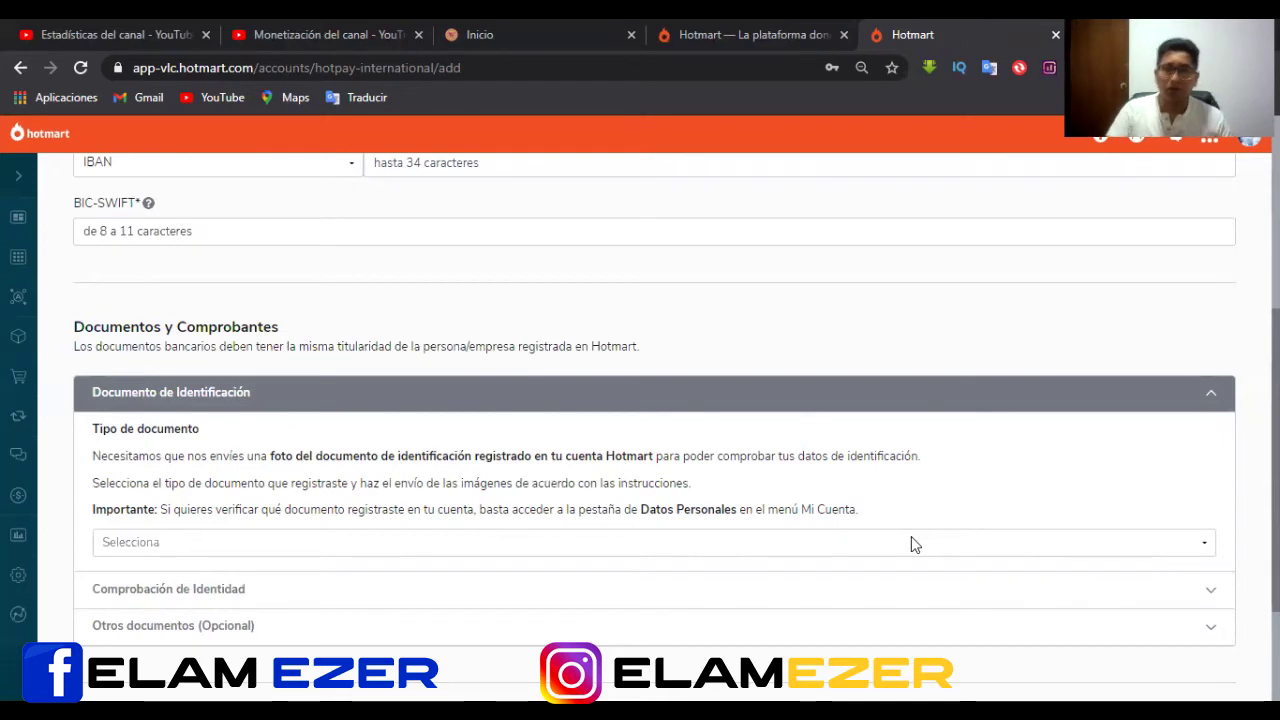
click(1204, 545)
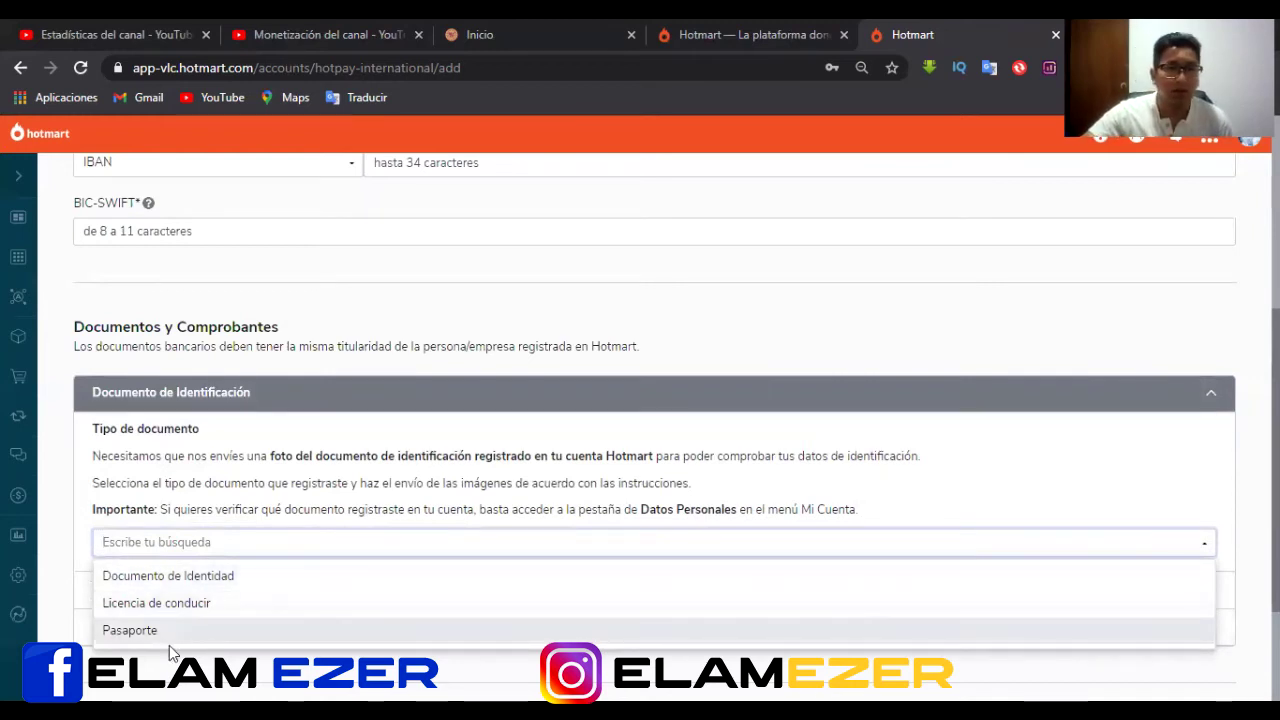
click(252, 584)
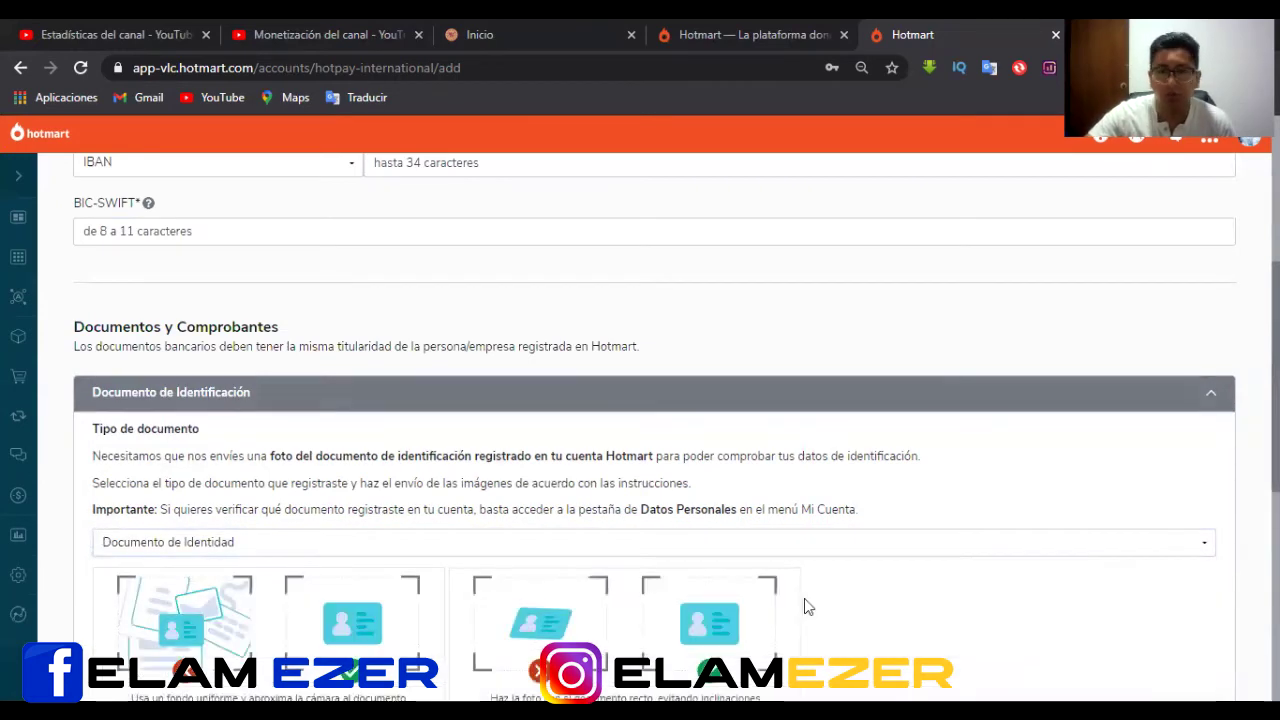
Preview choosing the image "Como retirar dinero de hotmar en Bolivia Hotmart Funcona en Bolivia" for the identity document's front photo, without attaching it.
scroll(268, 449, down, 3)
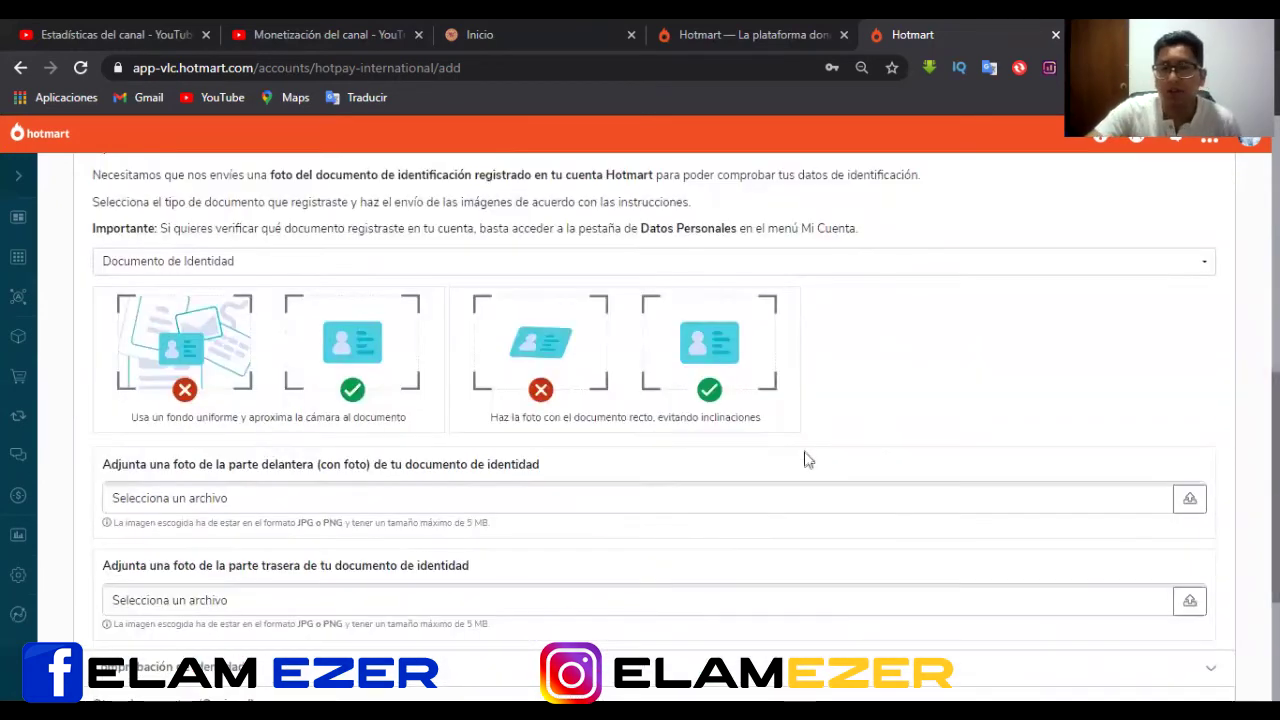
click(1189, 500)
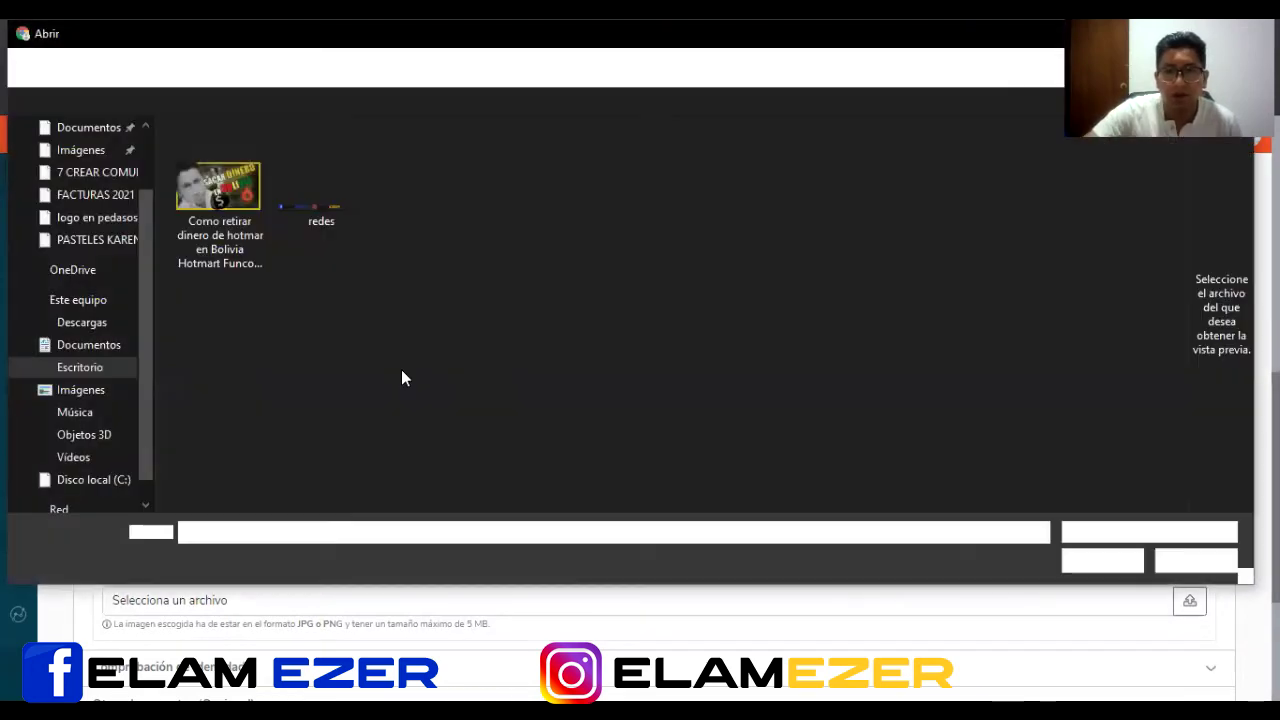
click(220, 197)
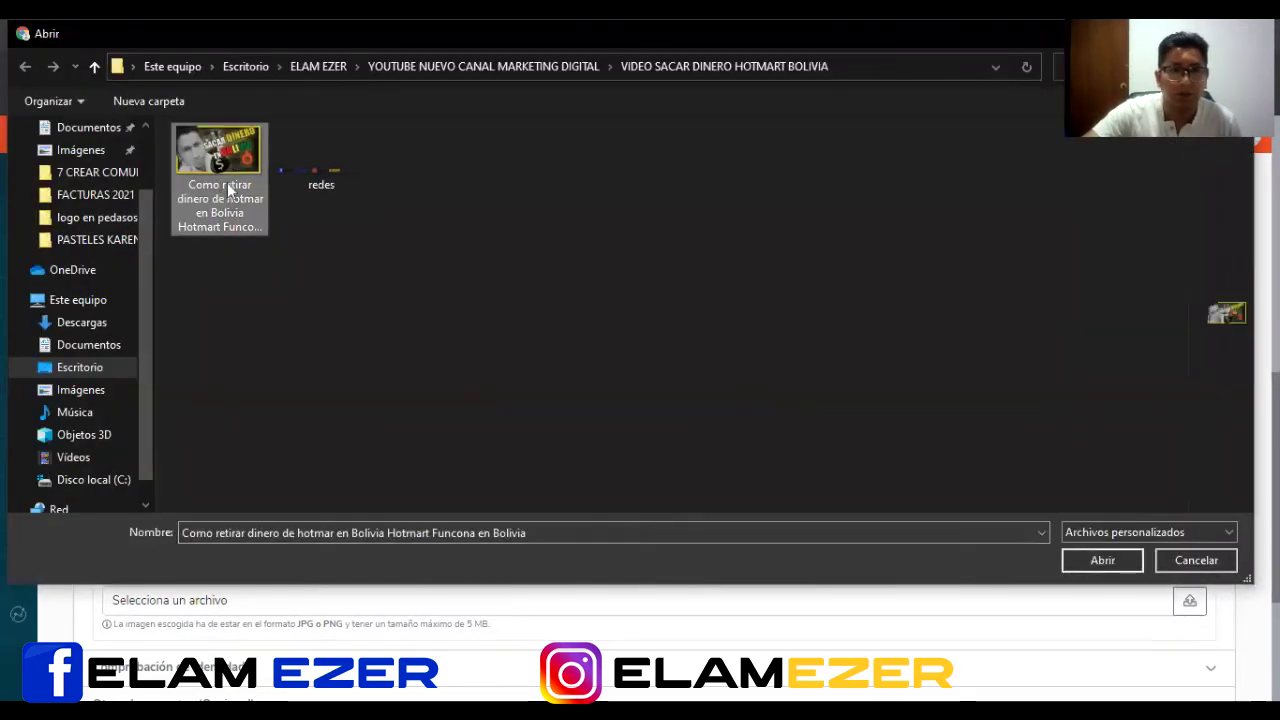
click(1197, 562)
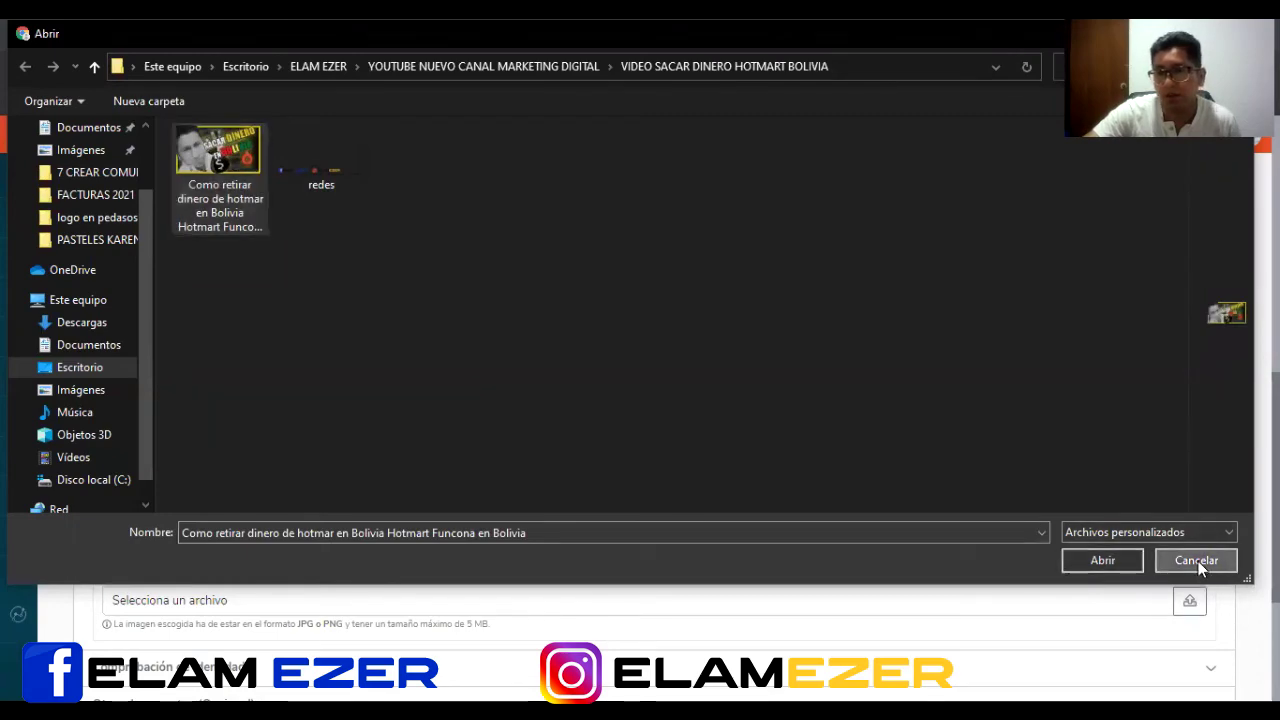
Preview choosing the image "Como retirar dinero de hotmar en Bolivia Hotmart Funcona en Bolivia" for the identity document's back photo, without attaching it.
scroll(737, 477, down, 2)
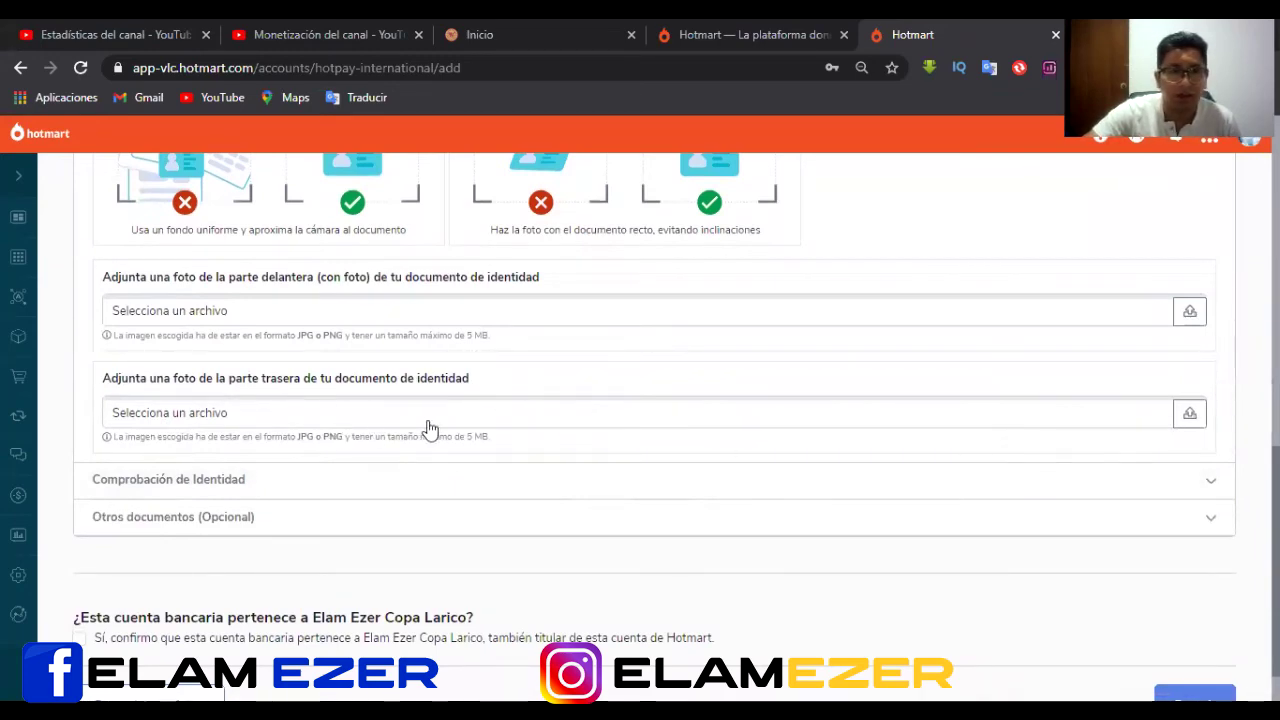
scroll(545, 420, up, 2)
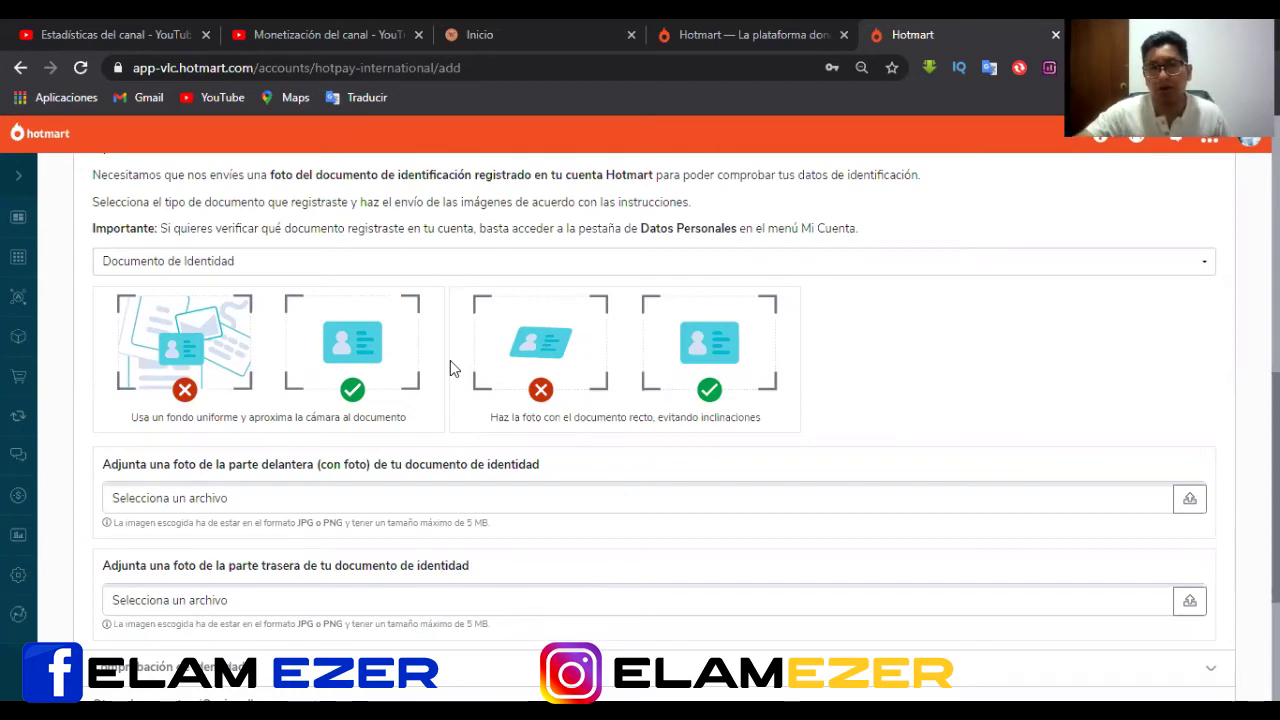
scroll(735, 510, down, 1)
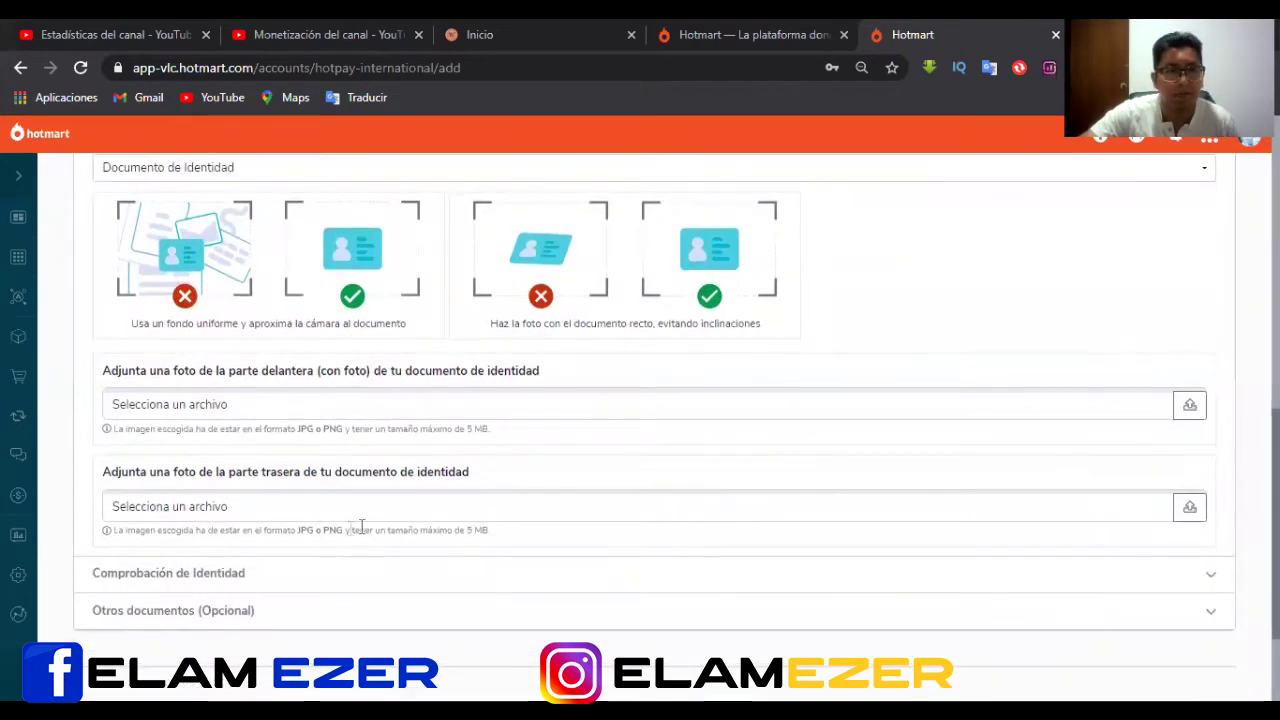
click(1189, 510)
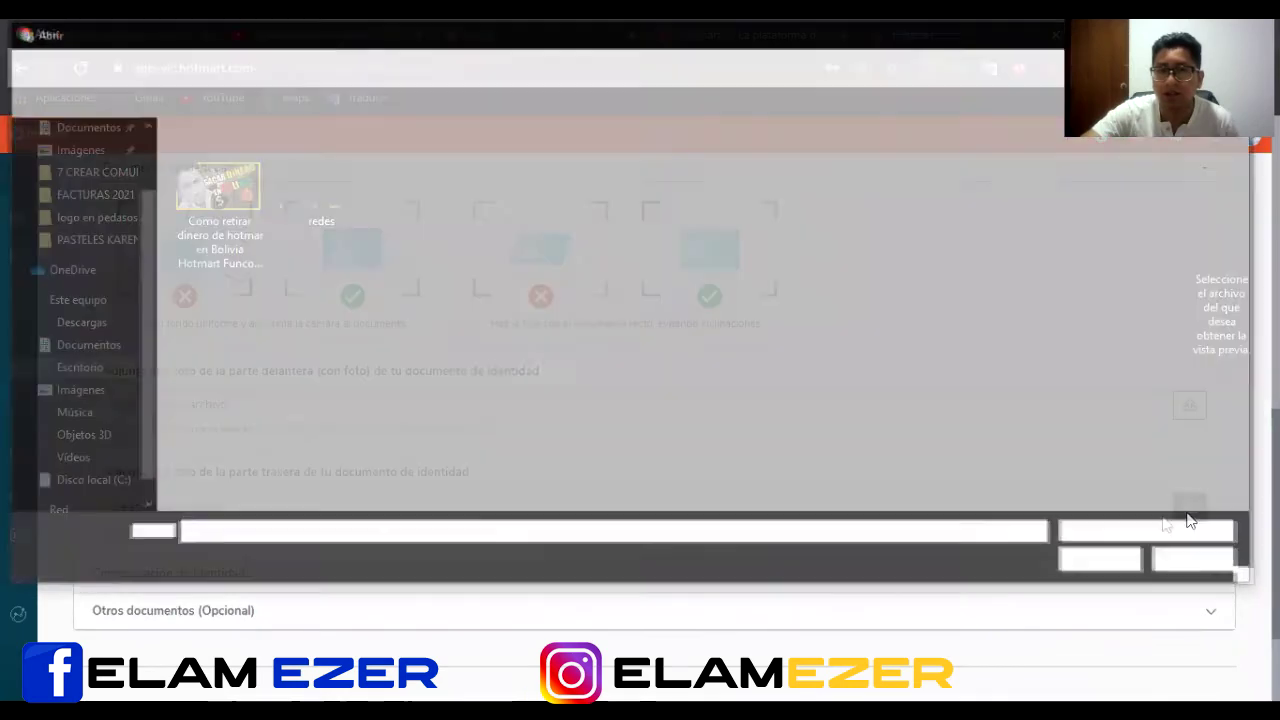
click(206, 195)
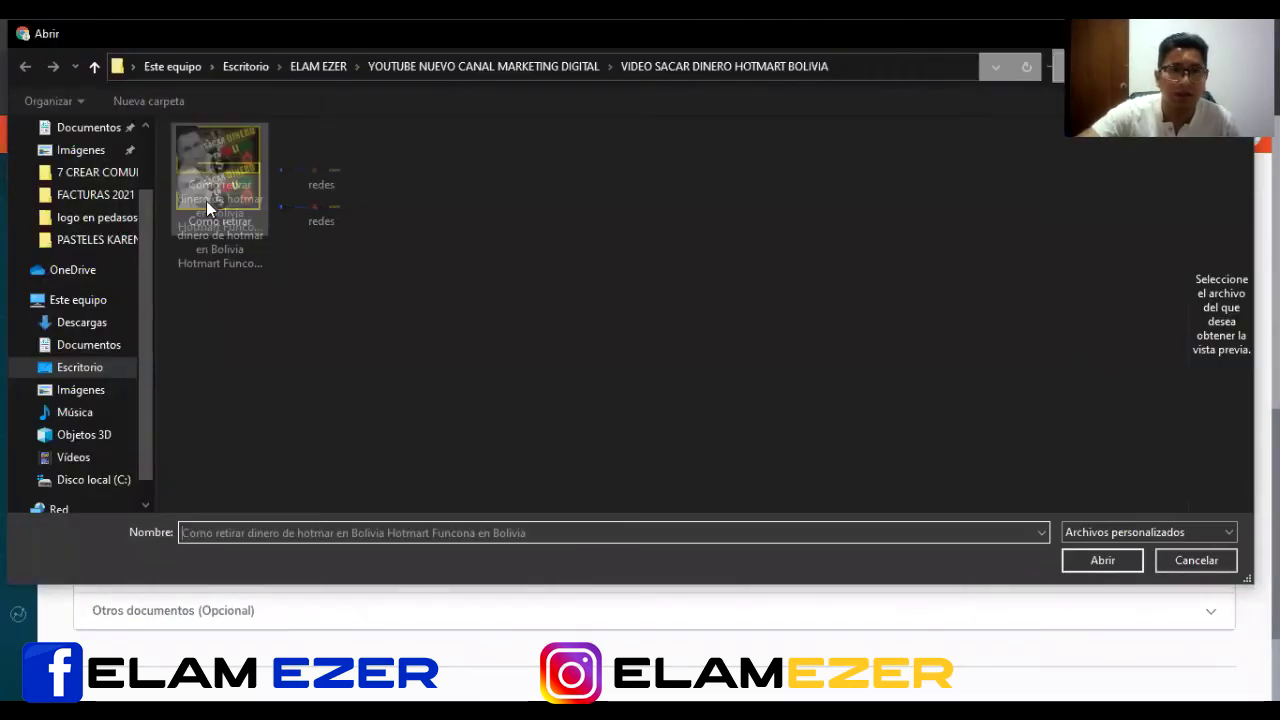
click(1196, 559)
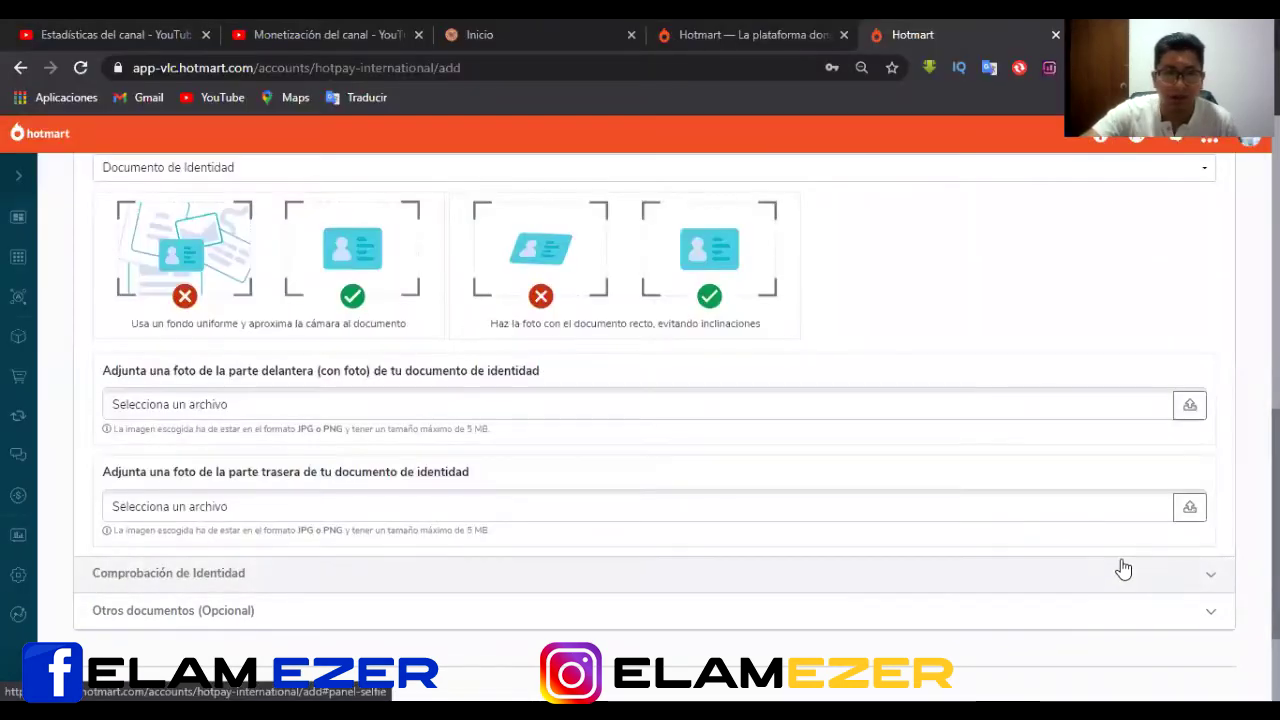
Expand the Comprobación de Identidad section and review its selfie photo requirements.
scroll(1137, 580, down, 1)
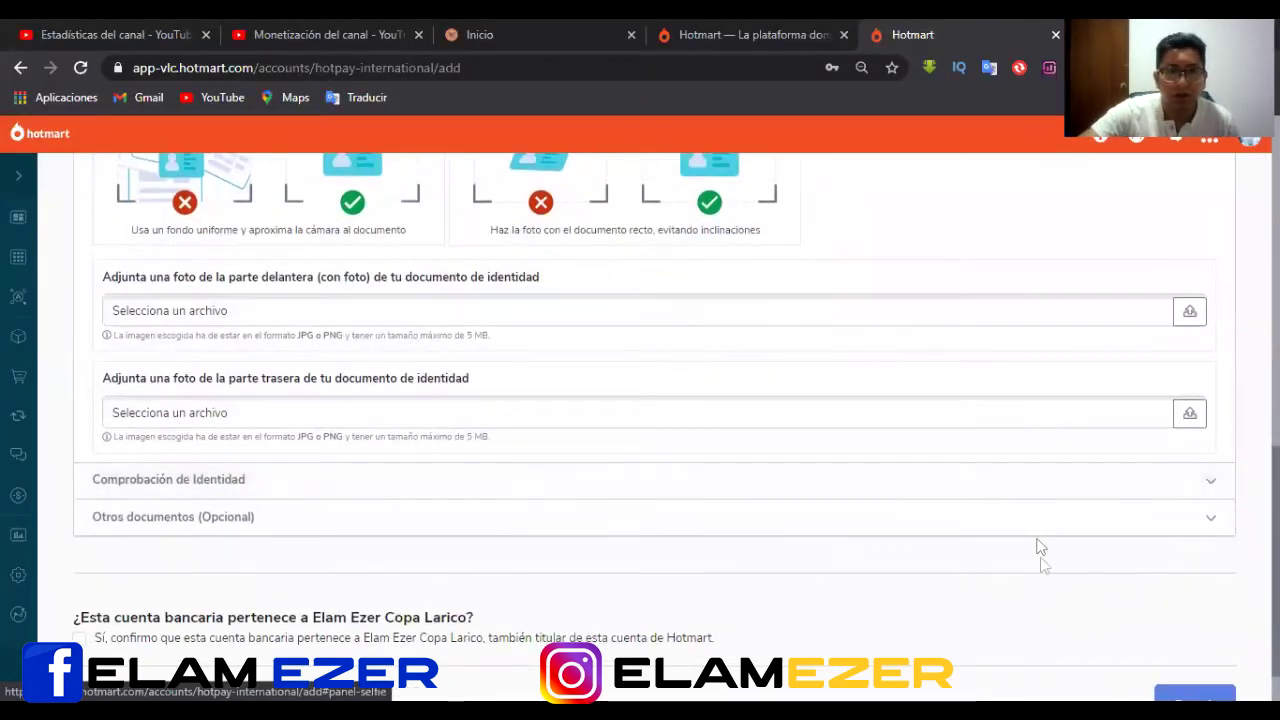
click(1214, 490)
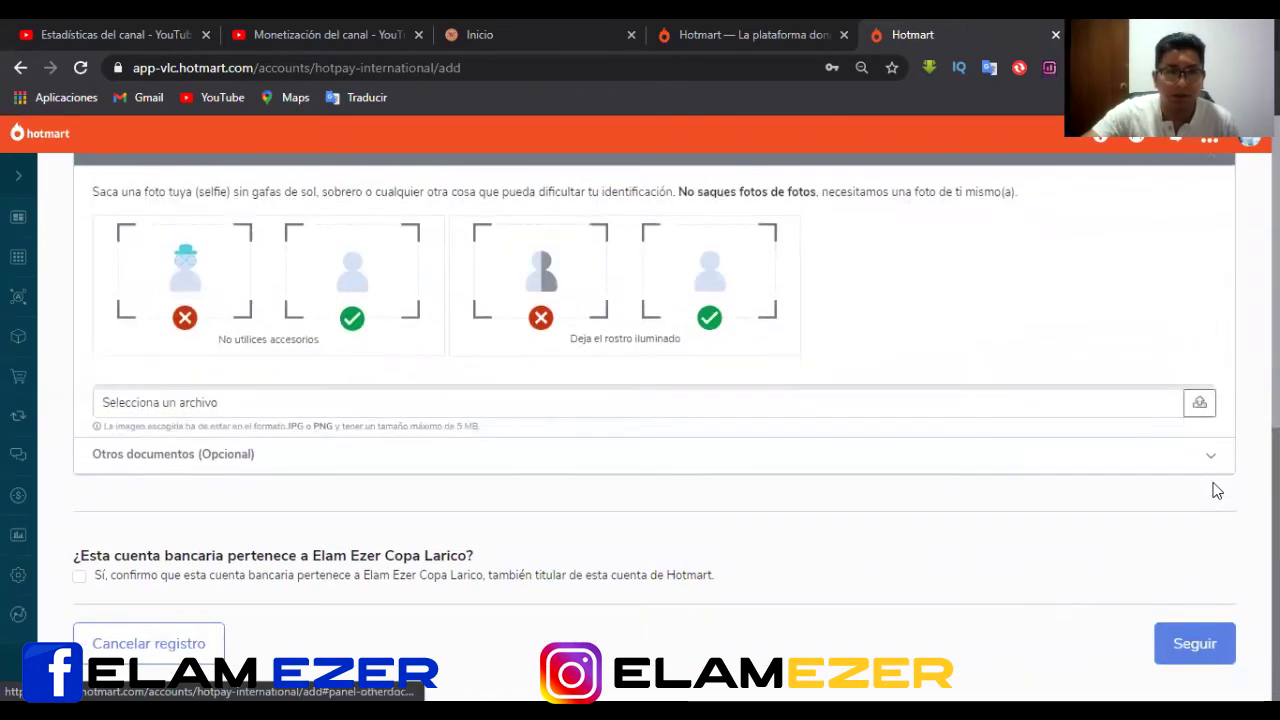
scroll(960, 463, up, 2)
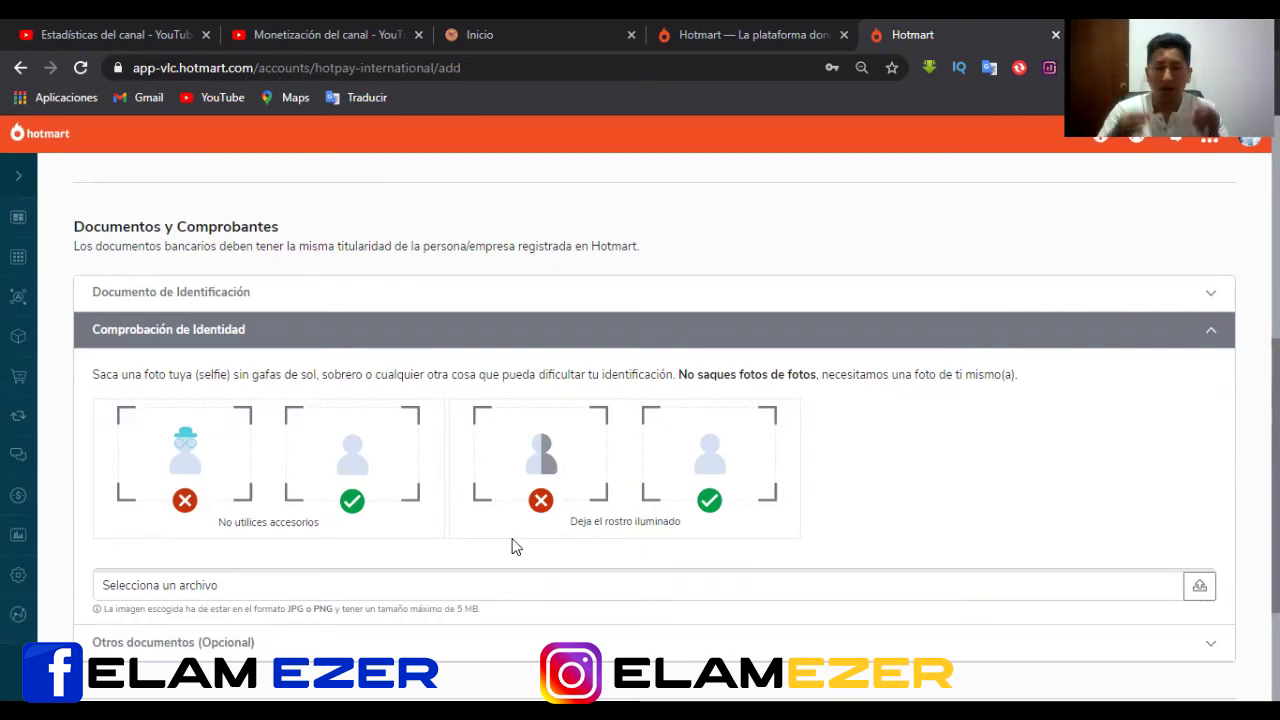
scroll(900, 615, down, 1)
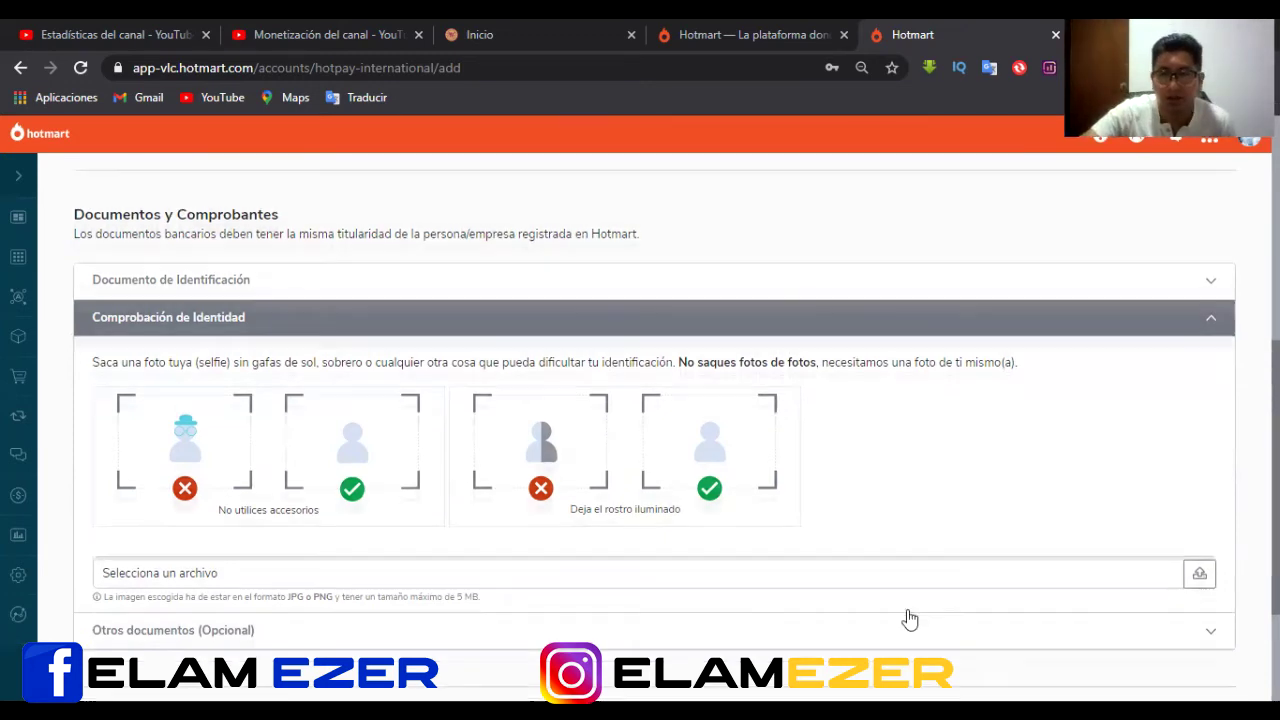
Expand the Otros documentos (Opcional) section to review its upload options and collapse it again.
scroll(1080, 600, down, 1)
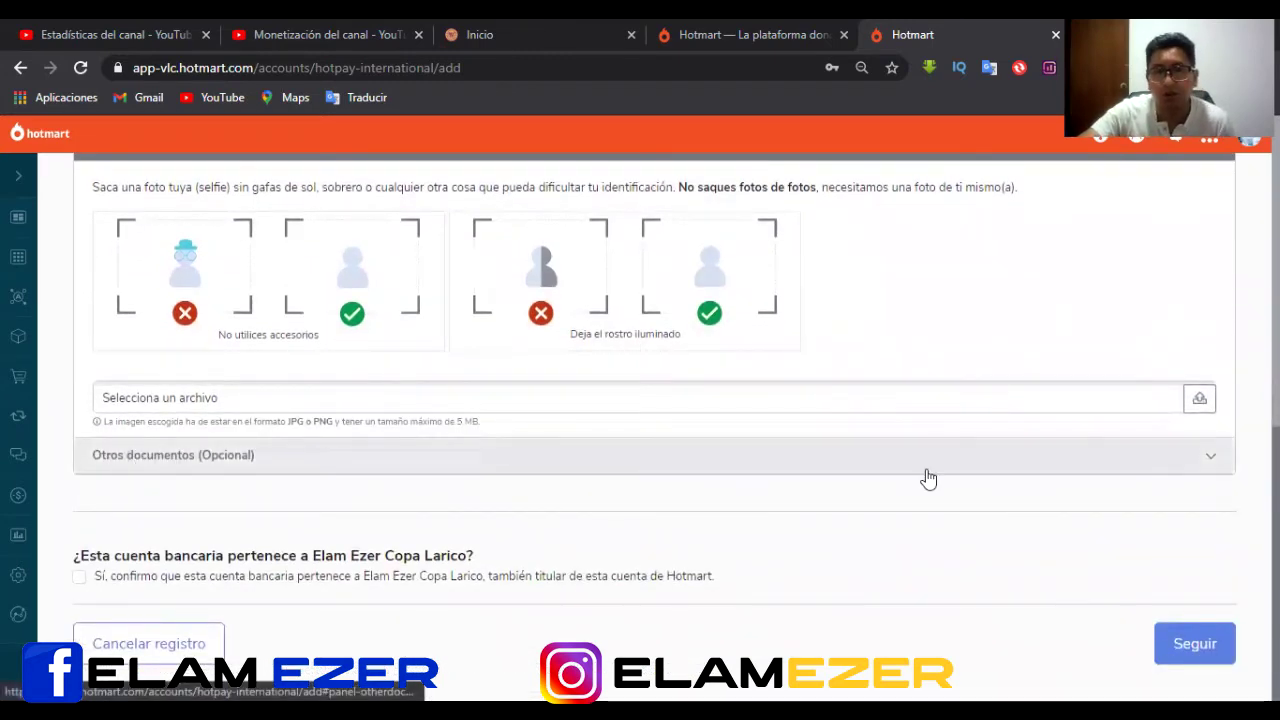
click(1208, 464)
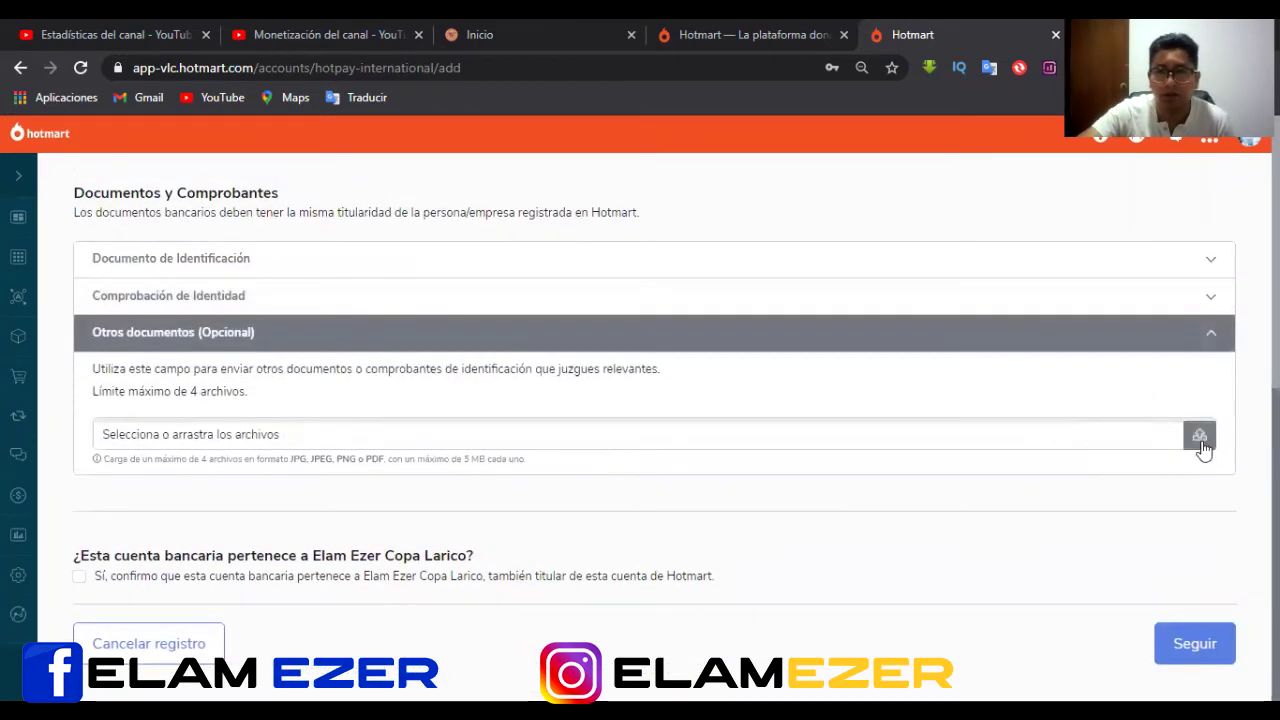
click(1212, 340)
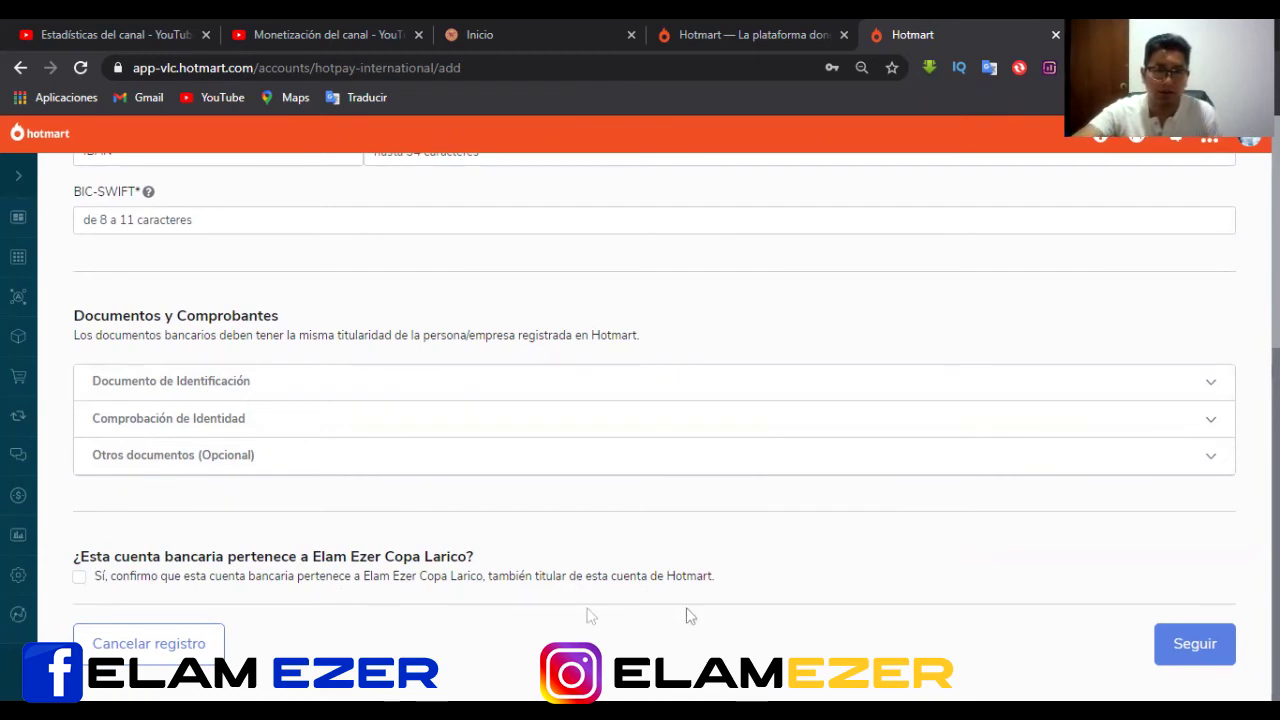
Tick the confirmation that the bank account belongs to the Hotmart account holder, clear it again and leave the registration form.
click(101, 582)
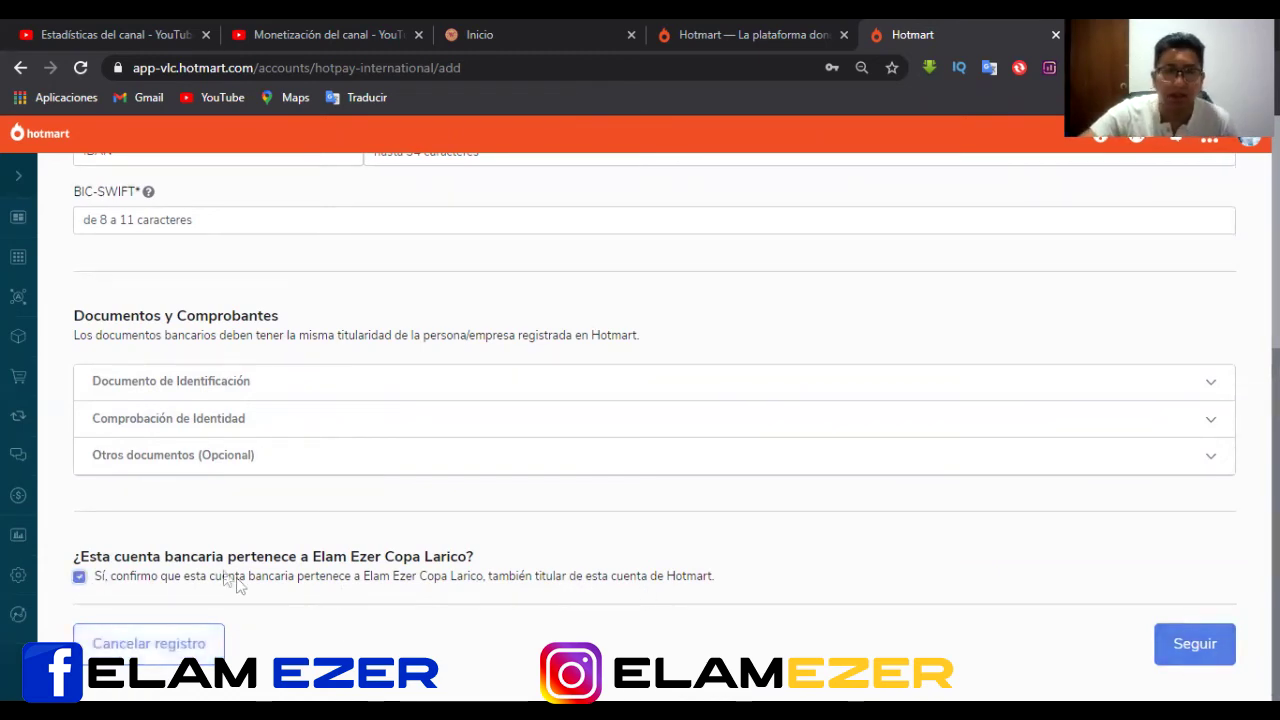
click(88, 582)
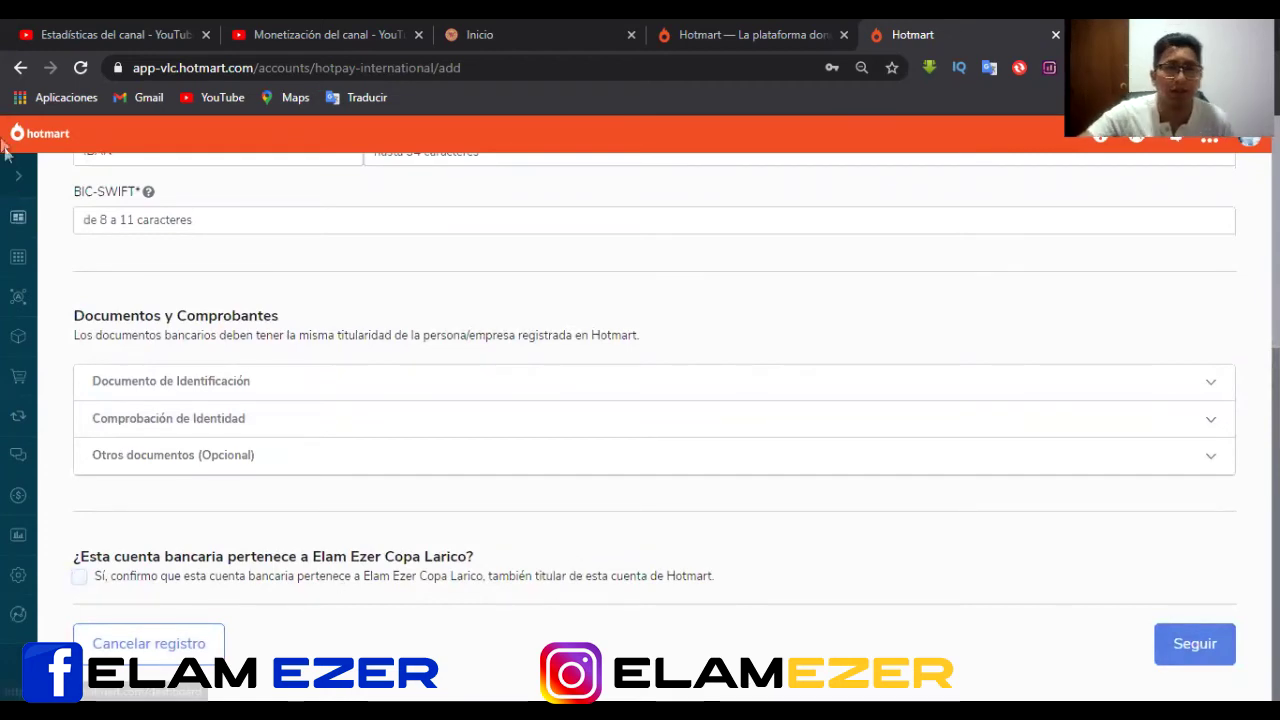
click(20, 68)
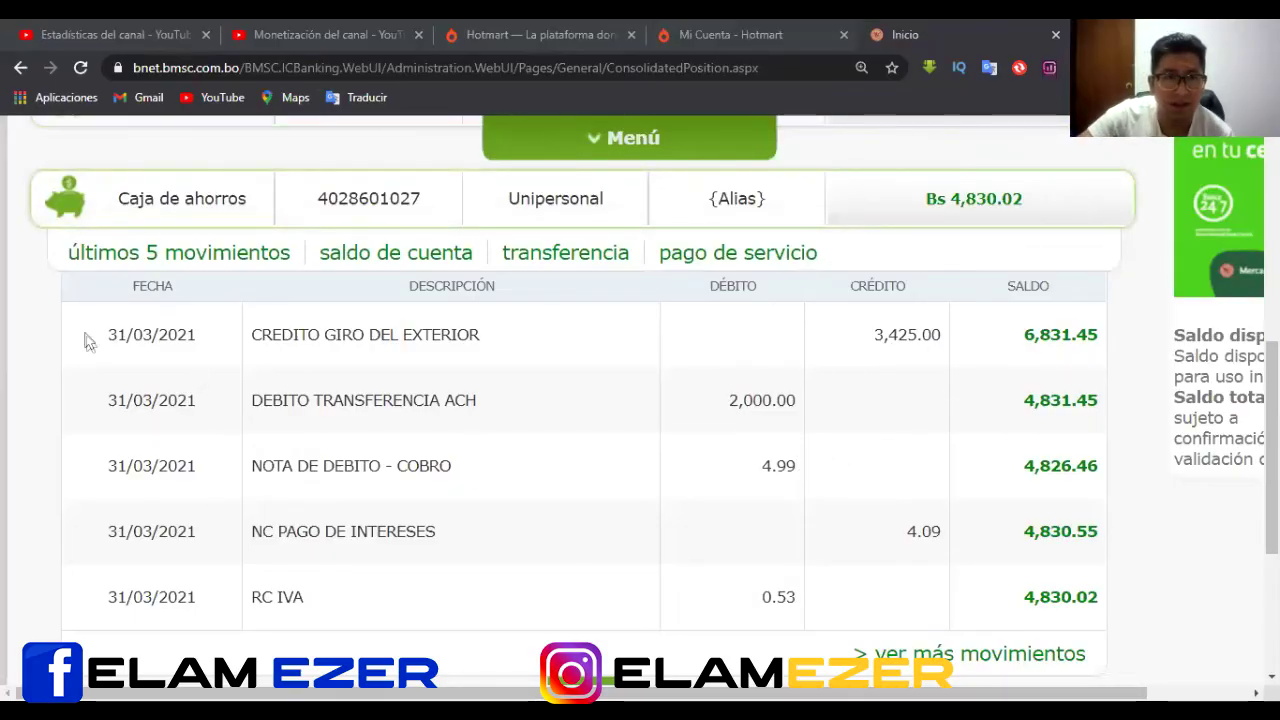
On the bank's website, highlight the date, description and credited amount of the CREDITO GIRO DEL EXTERIOR movement in the savings account.
drag(110, 338, 196, 338)
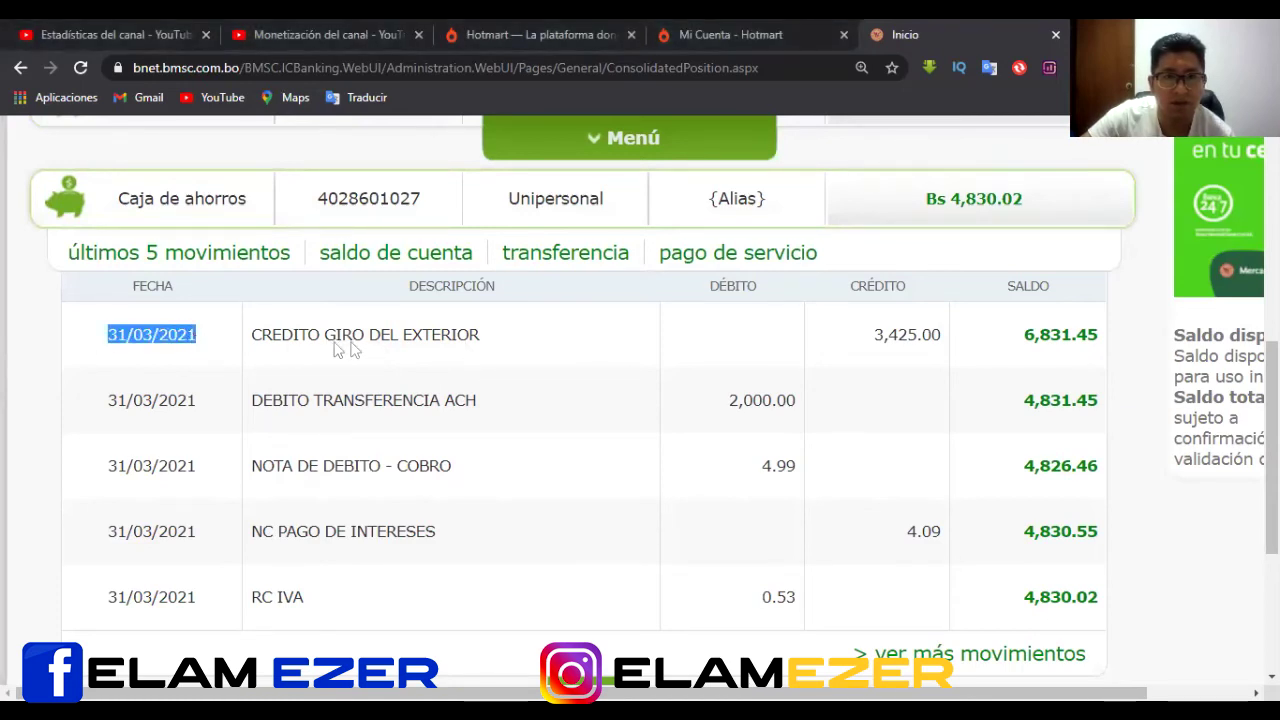
drag(250, 336, 477, 346)
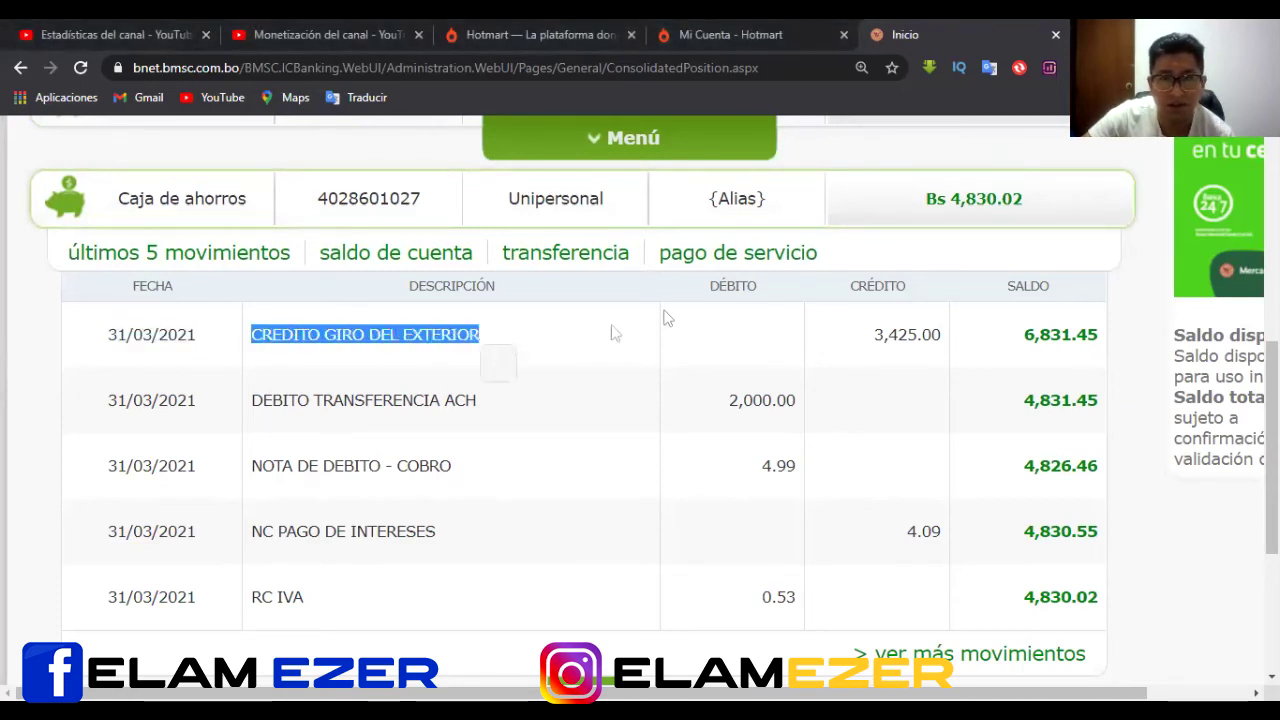
drag(875, 340, 943, 343)
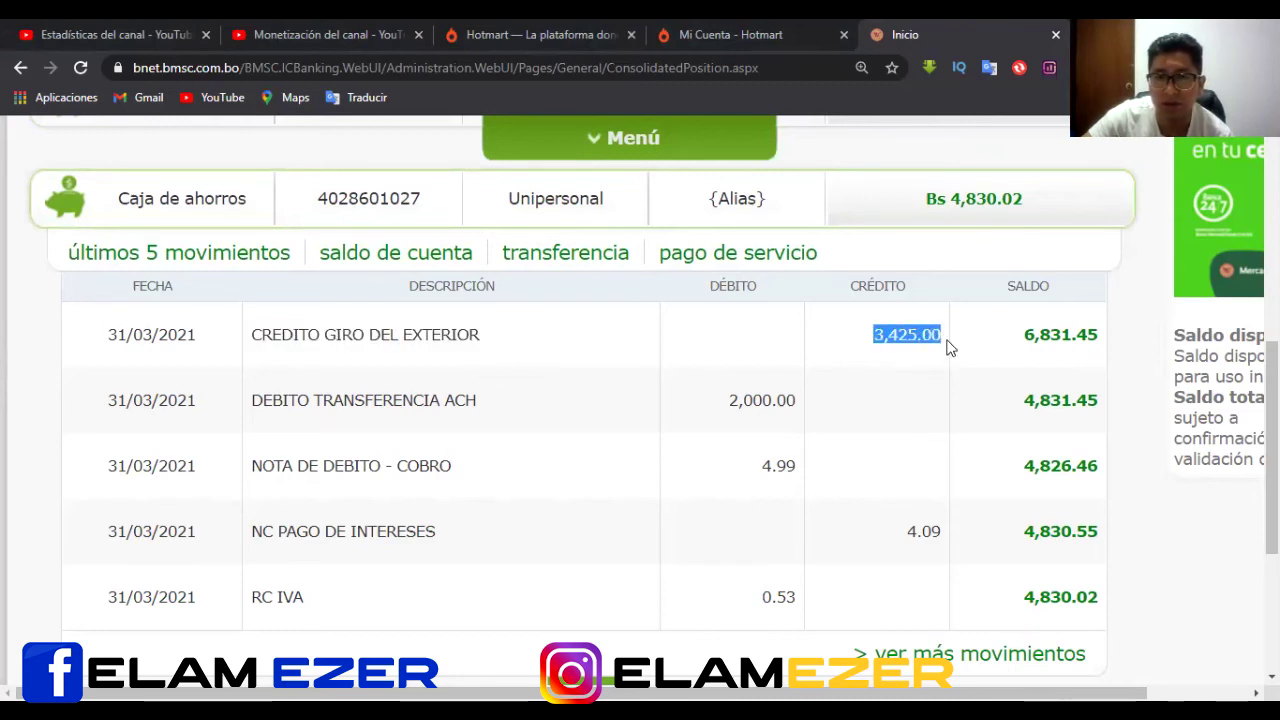
click(873, 340)
drag(875, 342, 953, 355)
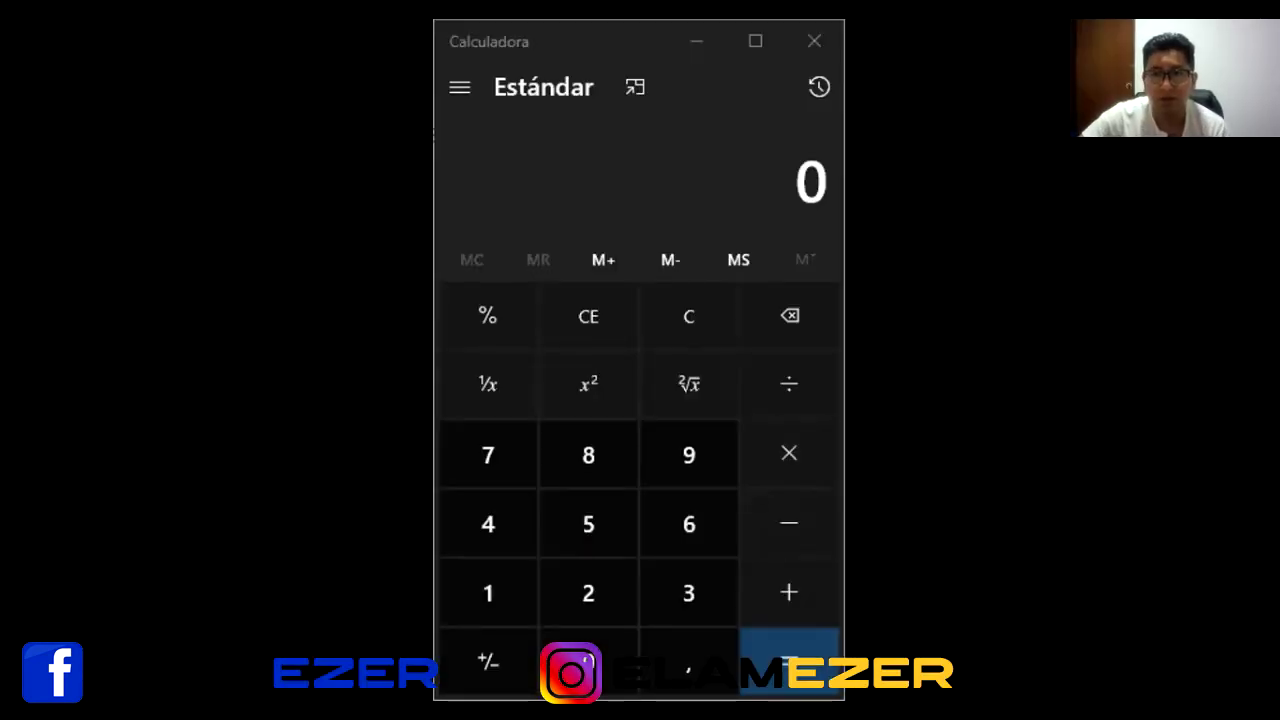
Divide the credited amount 3425 by 500 in the Calculator to work out the exchange rate.
click(690, 593)
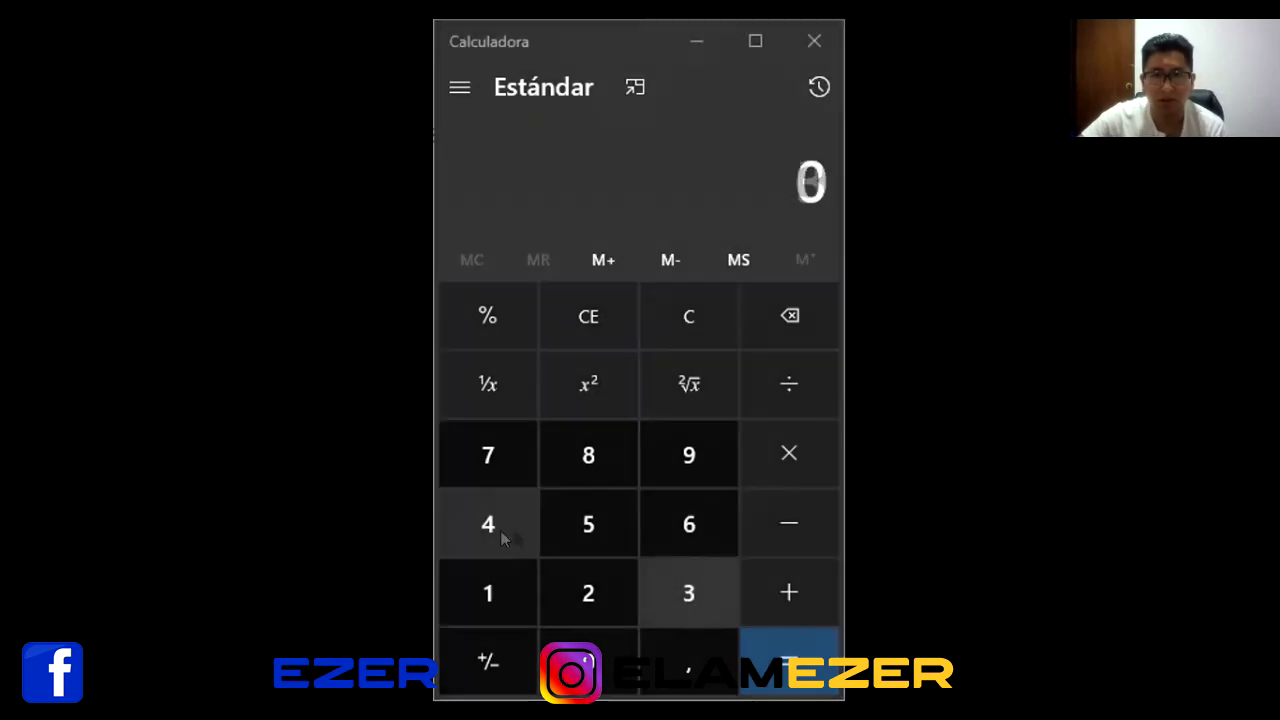
click(500, 530)
click(579, 596)
click(585, 528)
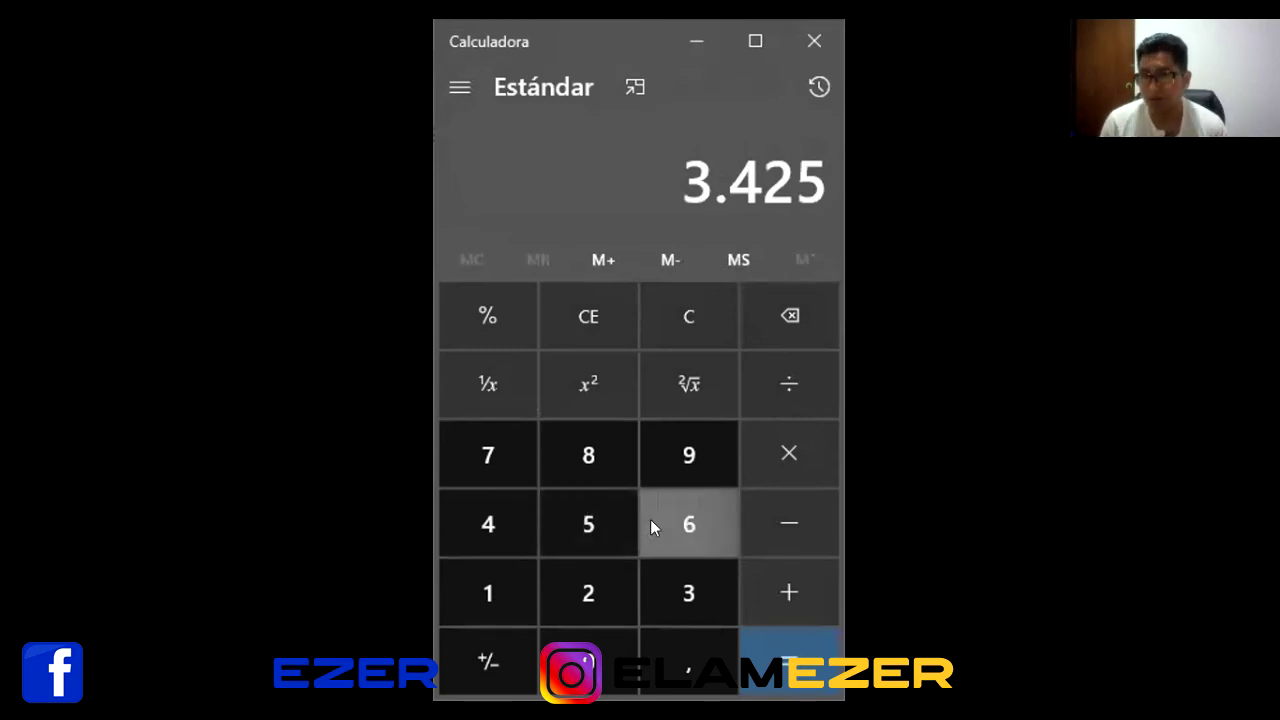
click(785, 388)
click(598, 545)
click(600, 662)
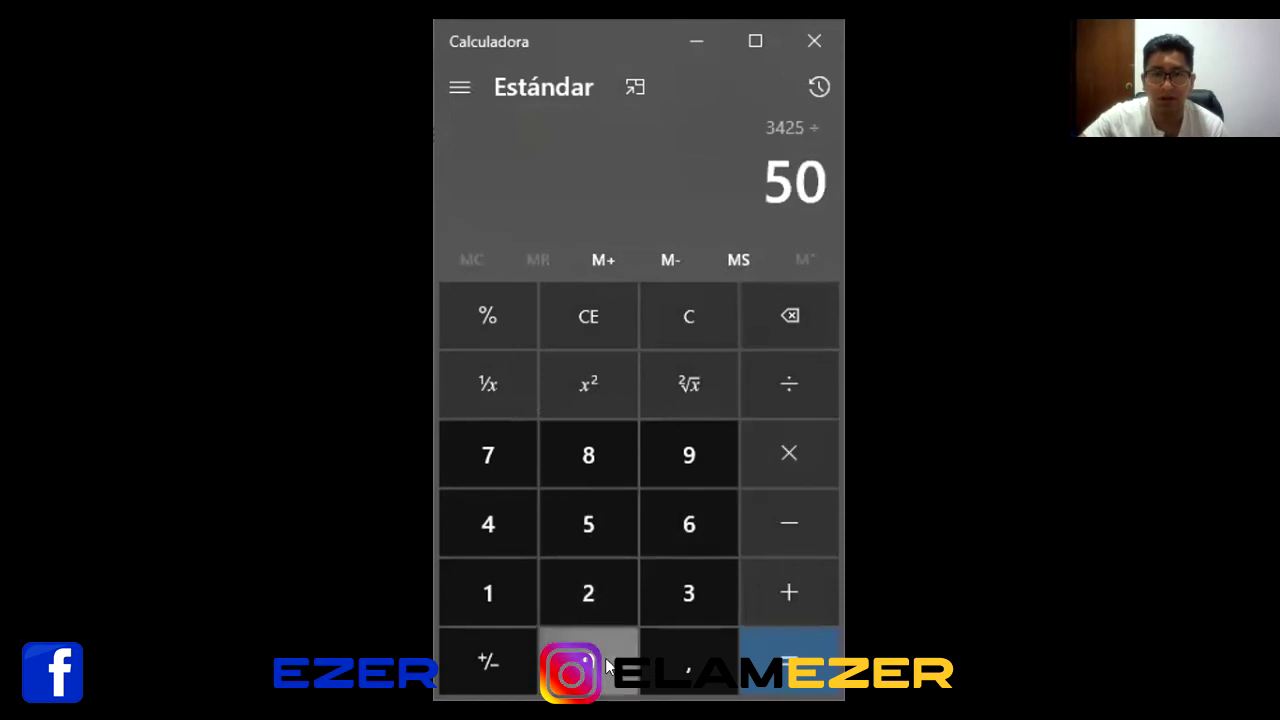
click(600, 662)
key(Return)
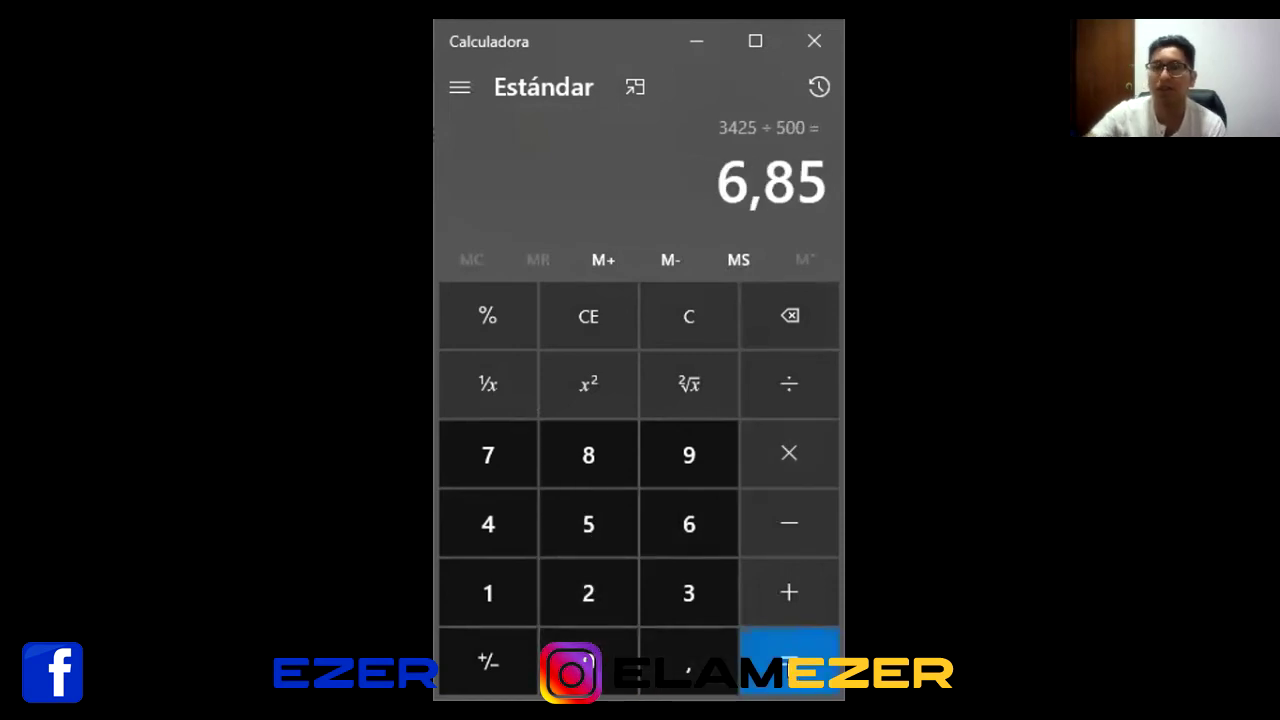